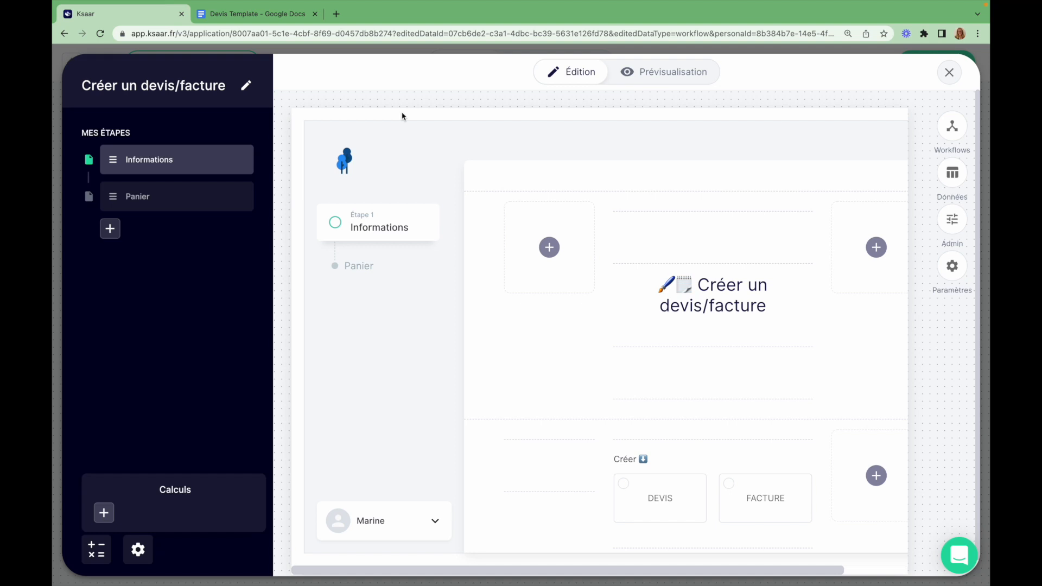
# Scroll down the workflow and open the Panier cart step
pyautogui.scroll(-3, 529, 359)
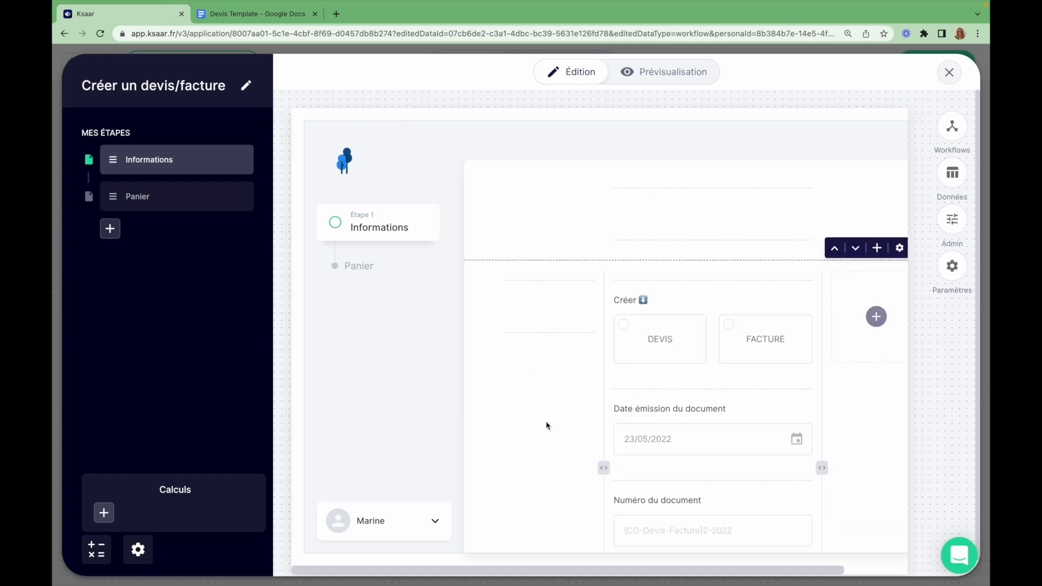
pyautogui.scroll(-1, 658, 343)
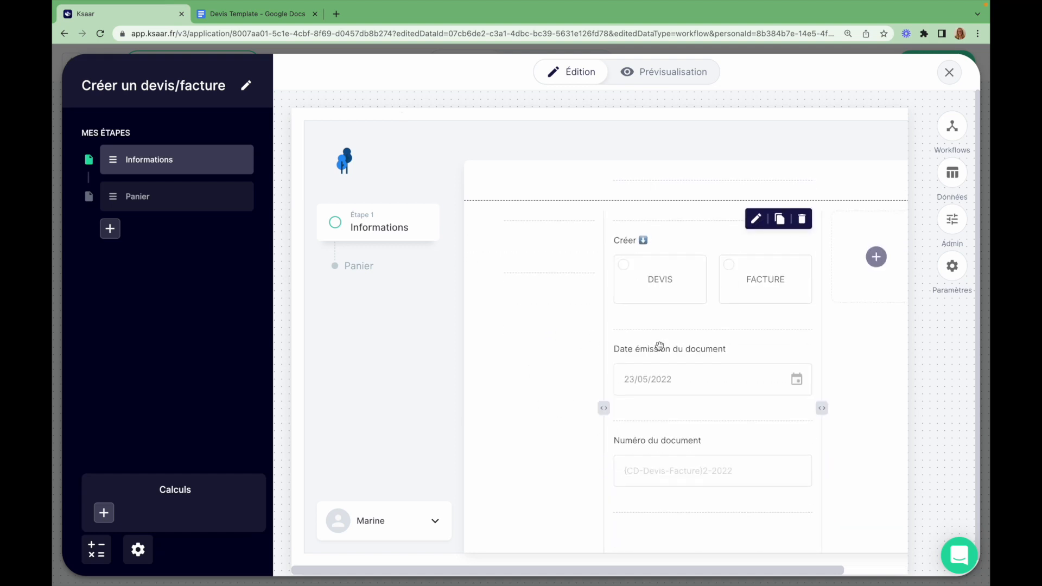
pyautogui.scroll(-1, 540, 418)
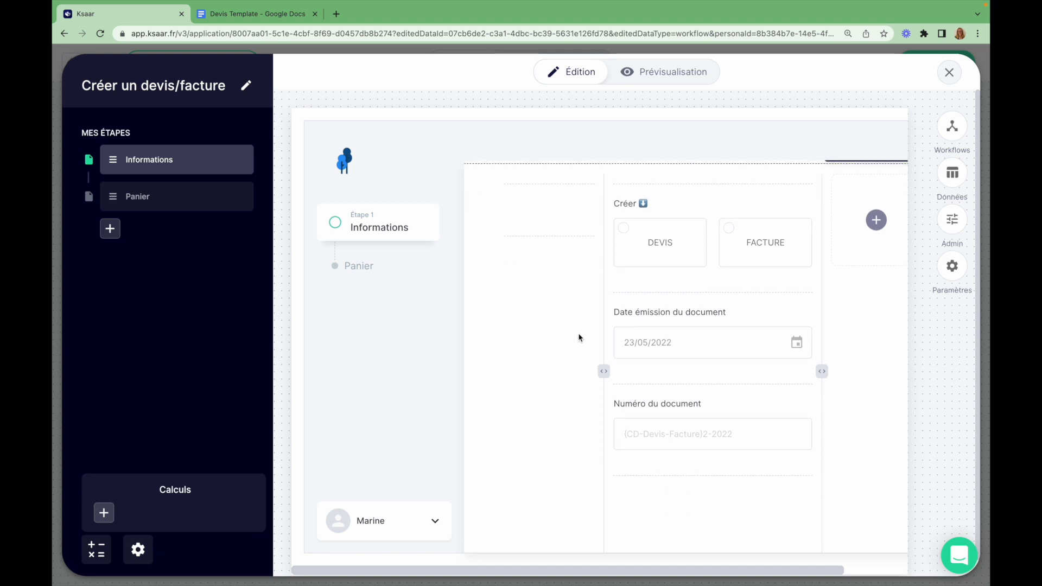
pyautogui.scroll(-8, 568, 432)
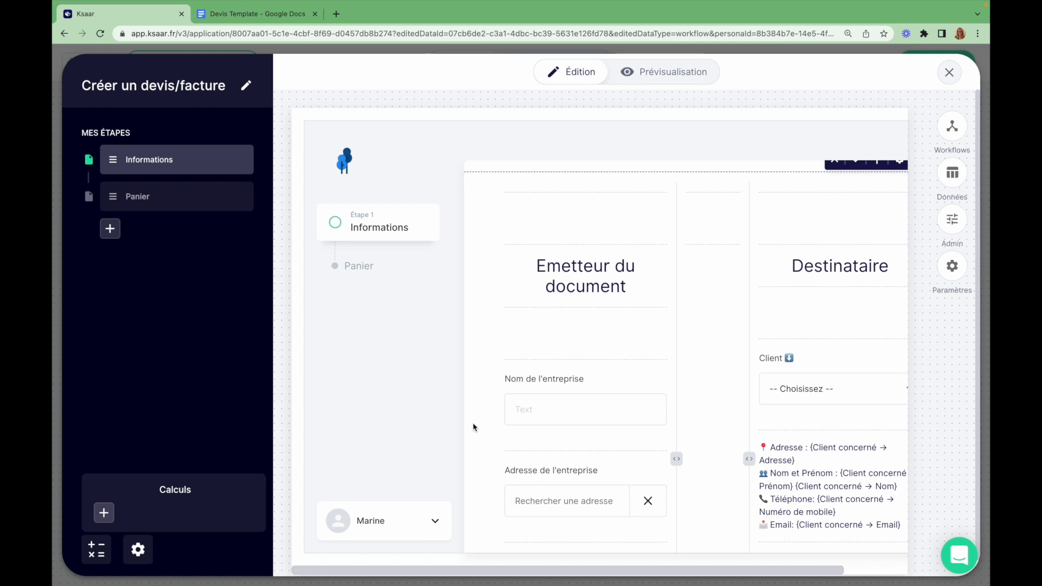
pyautogui.click(140, 204)
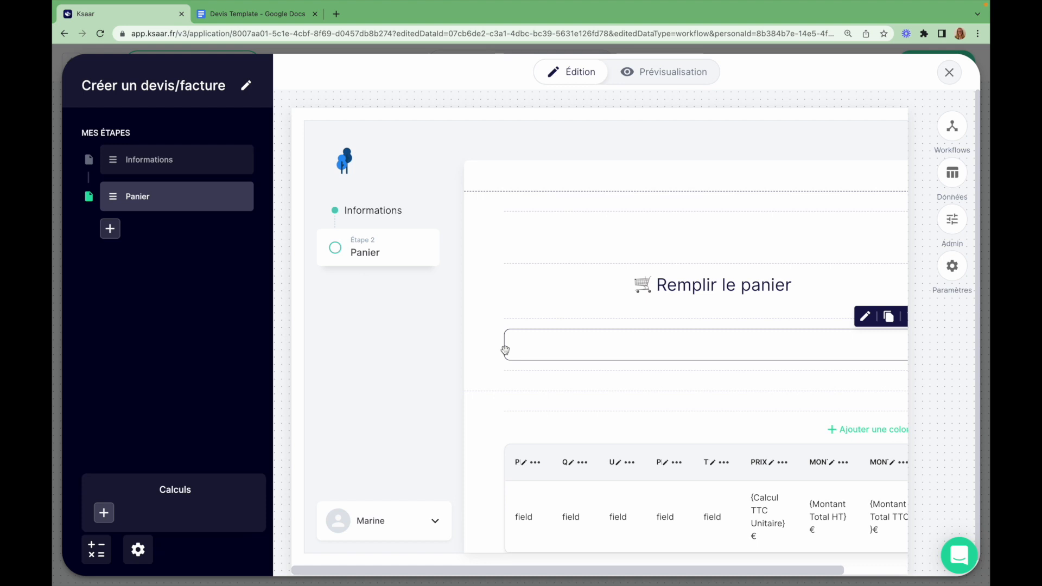
# Add a 'Créer un document' action step after Panier and open its settings
pyautogui.click(108, 229)
pyautogui.click(158, 328)
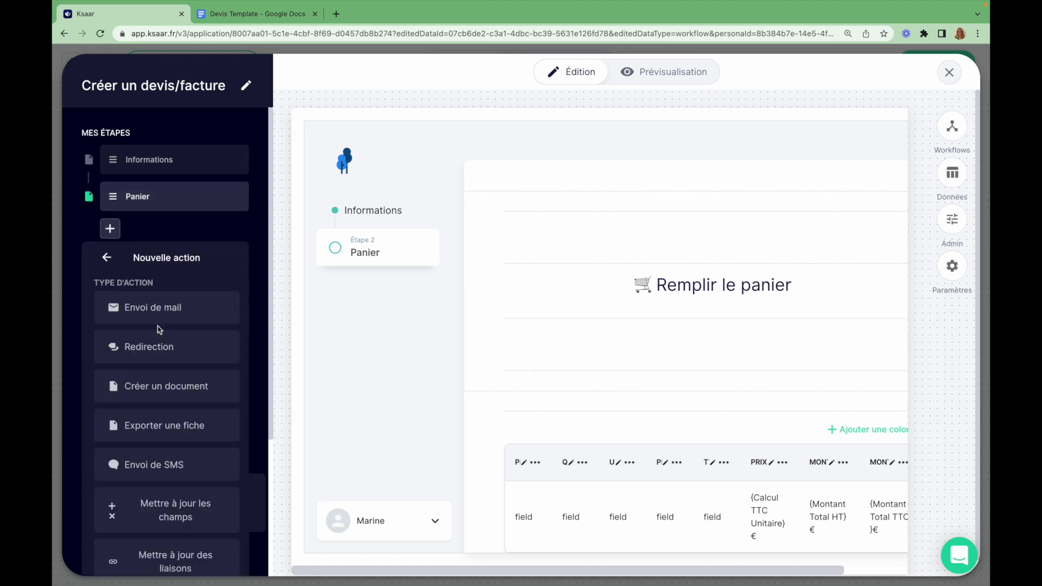
pyautogui.click(167, 389)
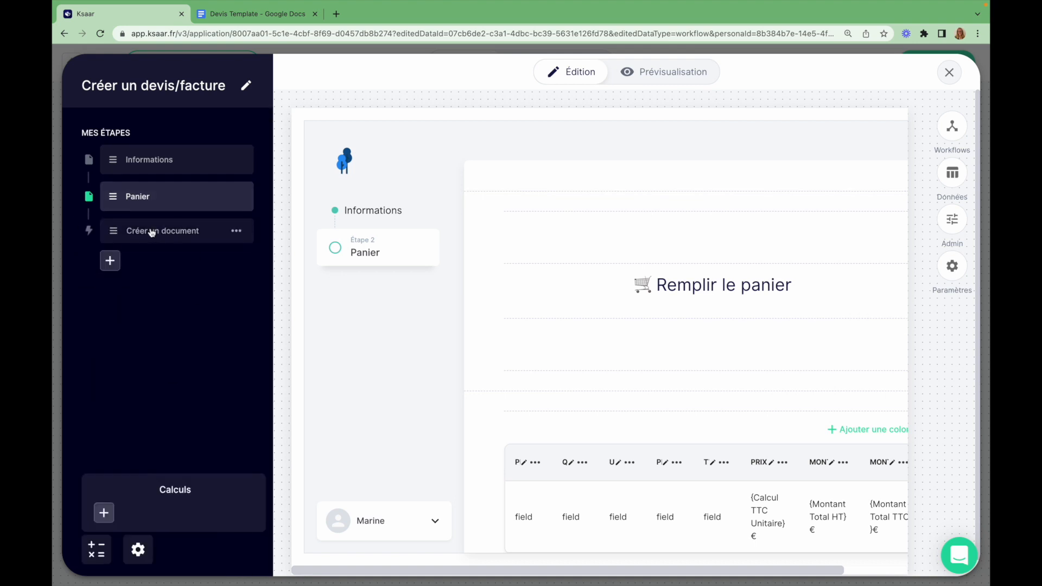
pyautogui.click(151, 233)
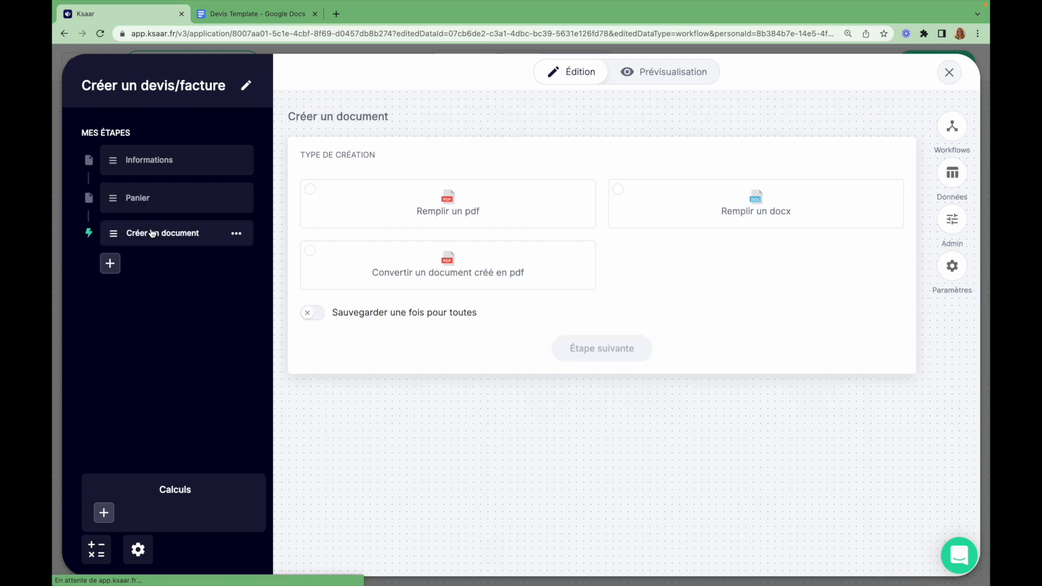
# Choose 'Remplir un docx', enable 'Sauvegarder une fois pour toutes', and continue to field mapping
pyautogui.click(788, 220)
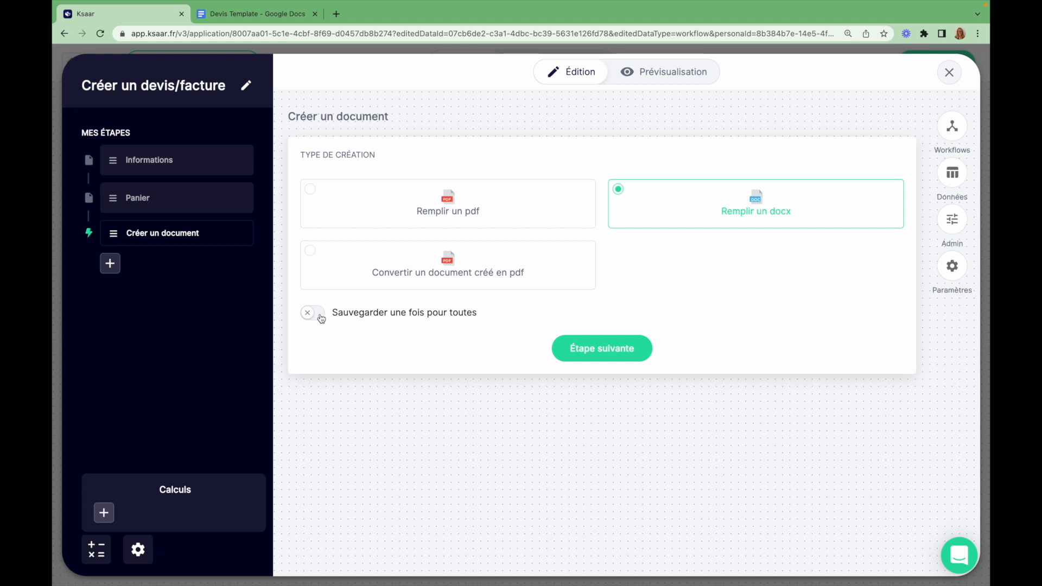
pyautogui.click(320, 317)
pyautogui.click(556, 349)
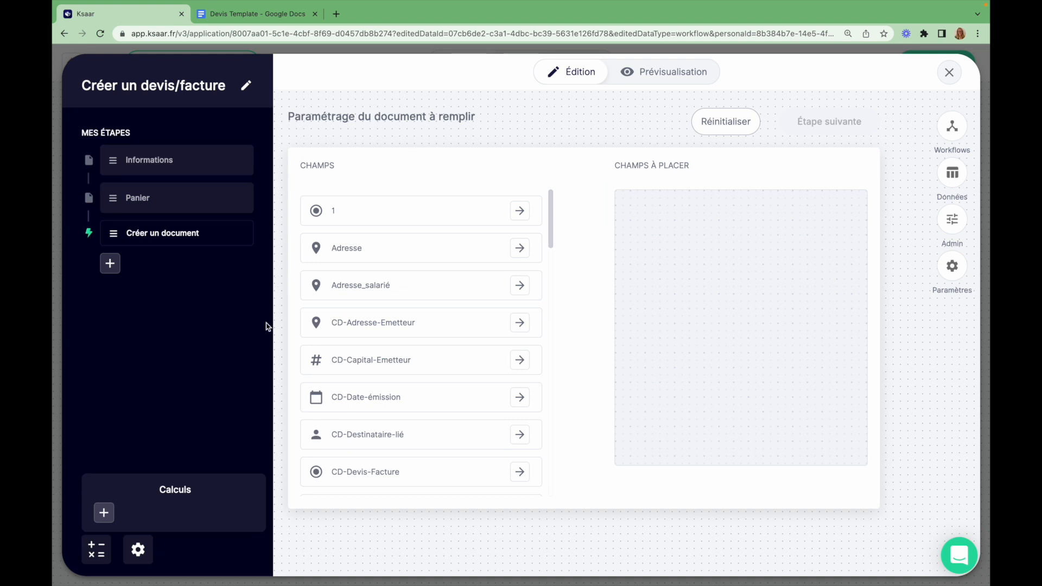
# Queue the CD- issuer fields: Adresse, Capital, Date-émission, Devis-Facture, Nom, Numéro, Siret
pyautogui.scroll(-7, 418, 458)
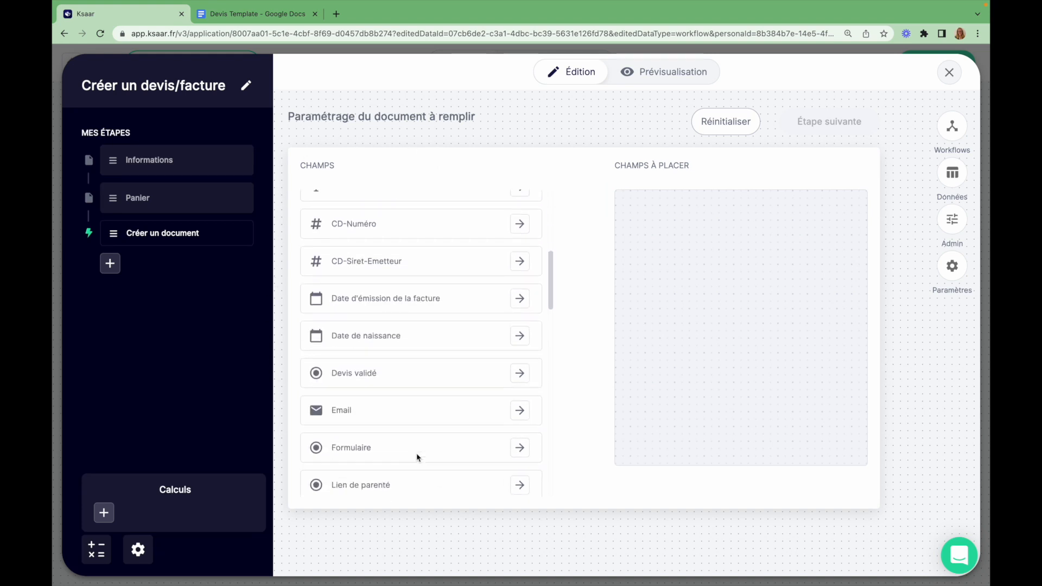
pyautogui.scroll(-10, 418, 457)
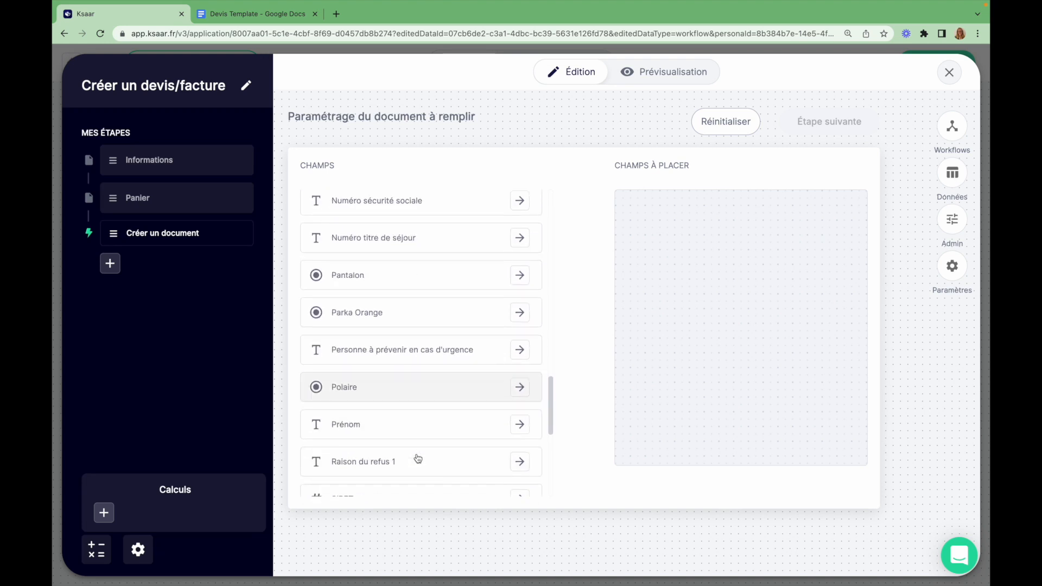
pyautogui.scroll(15, 418, 457)
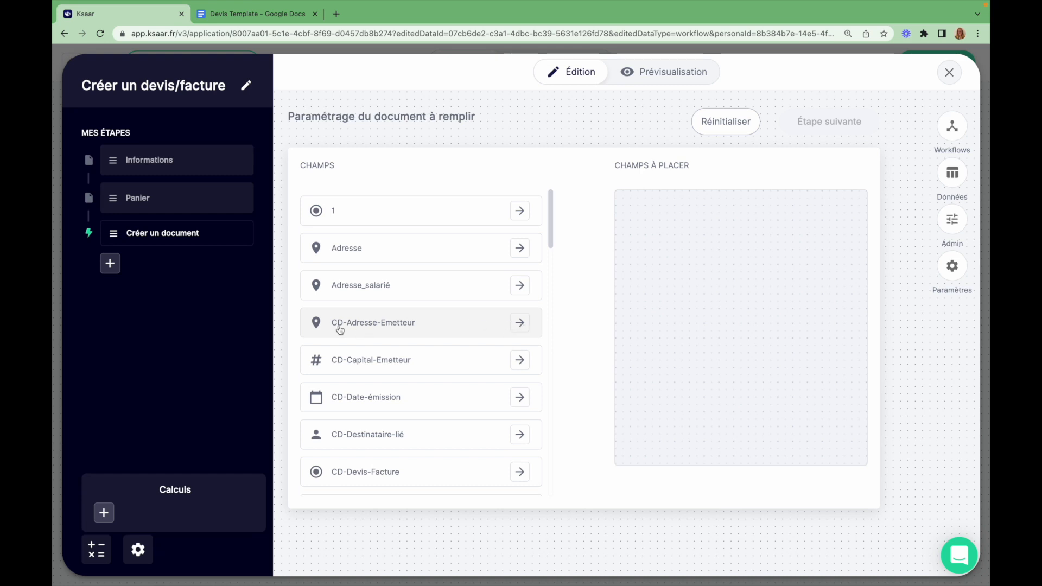
pyautogui.click(520, 324)
pyautogui.click(523, 324)
pyautogui.click(524, 323)
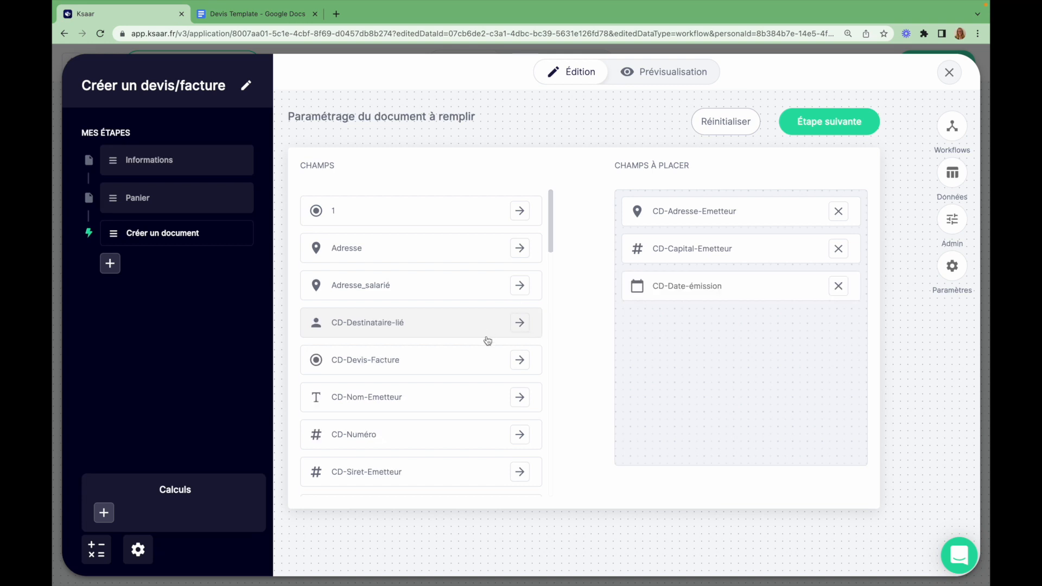
pyautogui.click(525, 360)
pyautogui.click(520, 361)
pyautogui.click(520, 361)
pyautogui.click(522, 362)
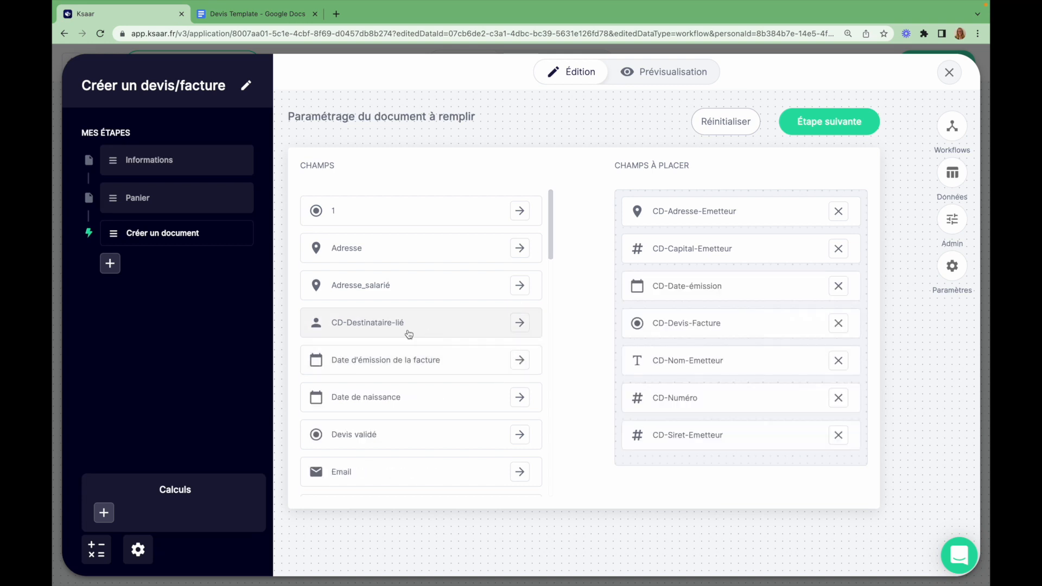
# Queue CD-Destinataire-lié's Adresse, Email, Nom and Prénom sub-fields for placement
pyautogui.click(521, 323)
pyautogui.click(519, 280)
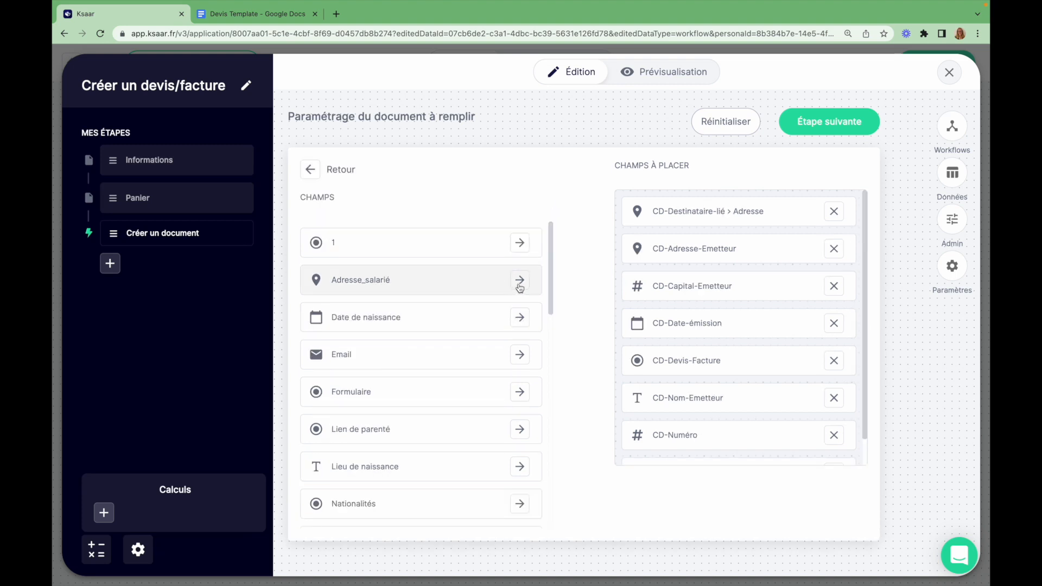
pyautogui.click(519, 356)
pyautogui.scroll(-3, 401, 413)
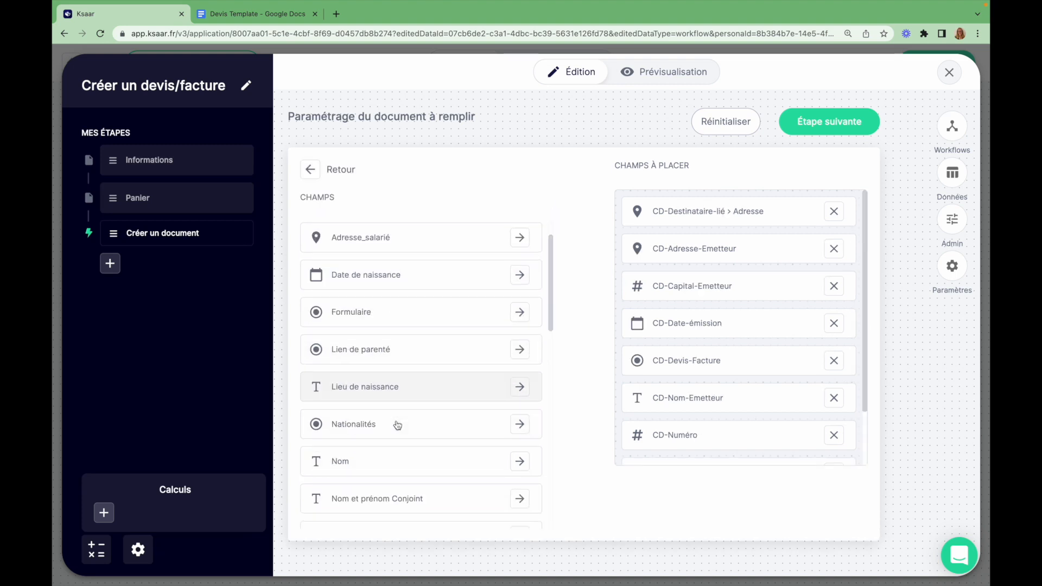
pyautogui.click(520, 385)
pyautogui.scroll(-10, 519, 386)
pyautogui.scroll(3, 428, 376)
pyautogui.click(520, 316)
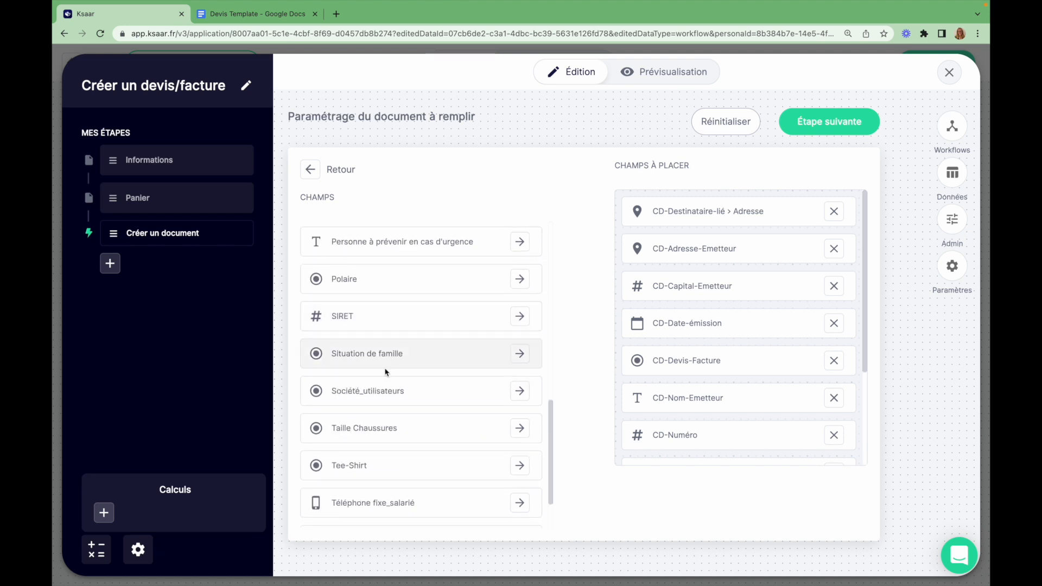
pyautogui.scroll(-2, 385, 370)
# Queue the Matrice 3 table plus Montant panier HT and Montant panier TTC
pyautogui.click(520, 507)
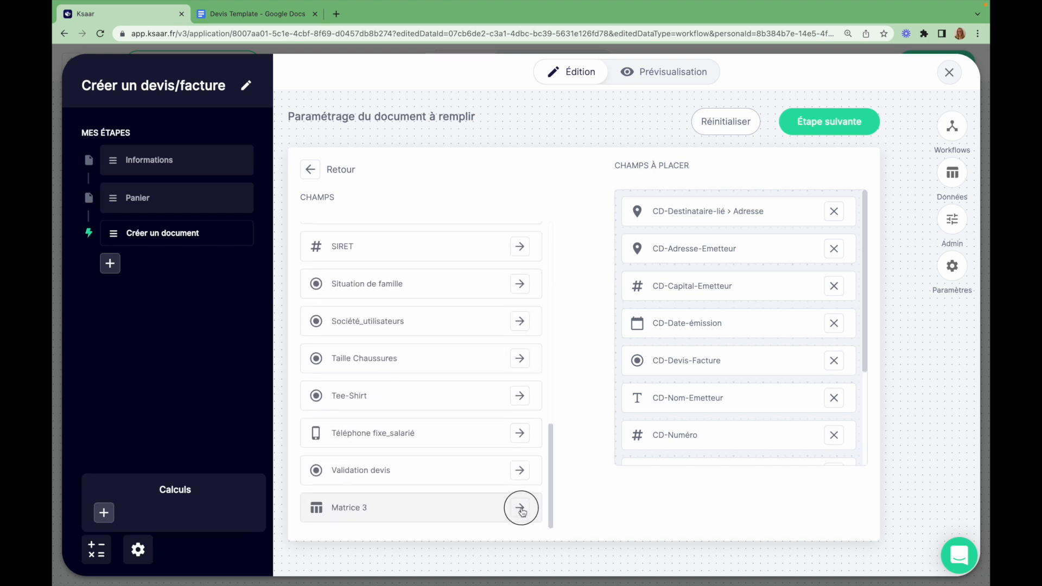
pyautogui.click(311, 172)
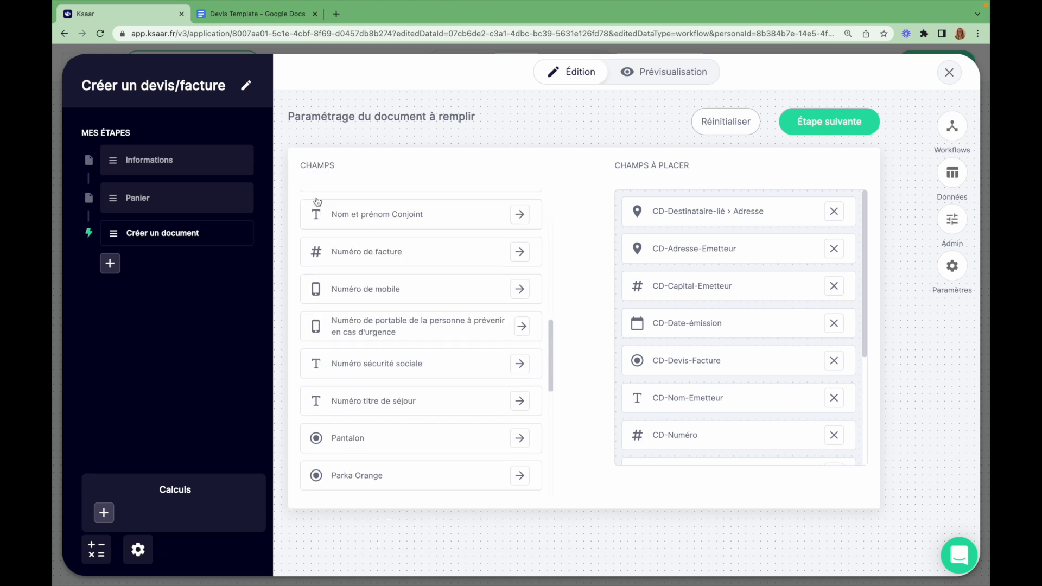
pyautogui.scroll(-4, 402, 372)
pyautogui.scroll(-4, 401, 372)
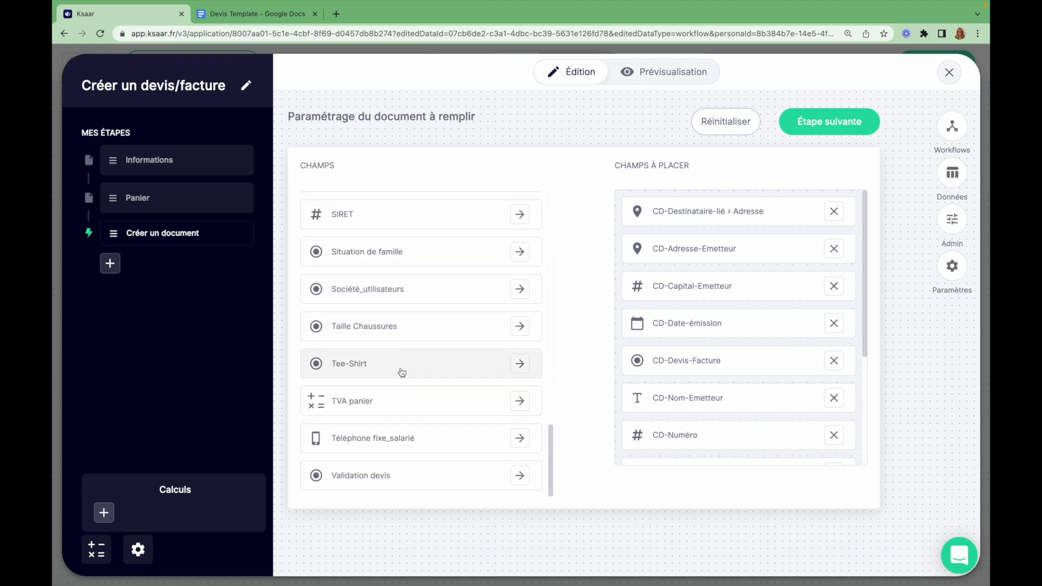
pyautogui.scroll(7, 524, 408)
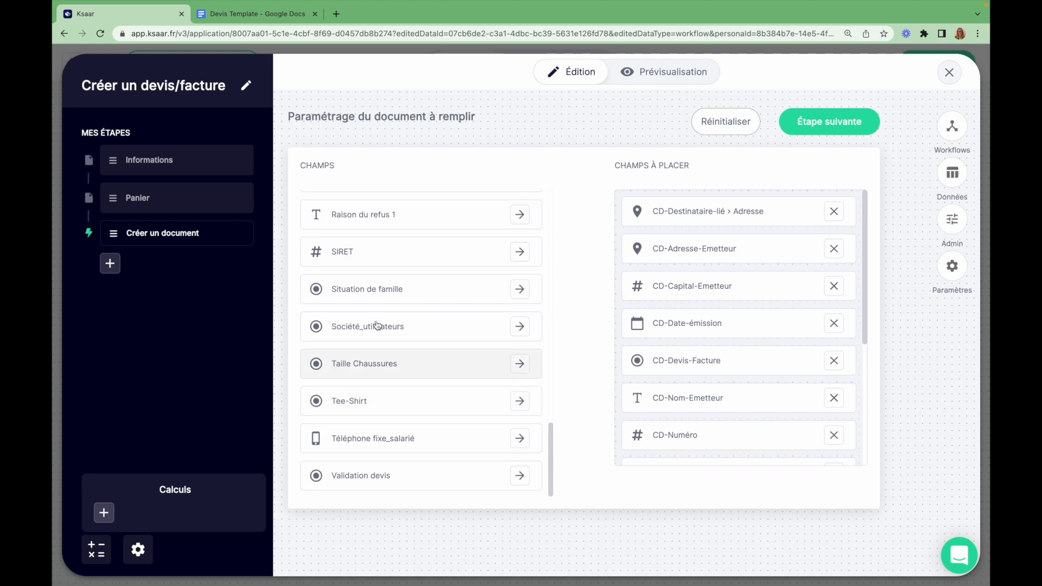
pyautogui.click(524, 333)
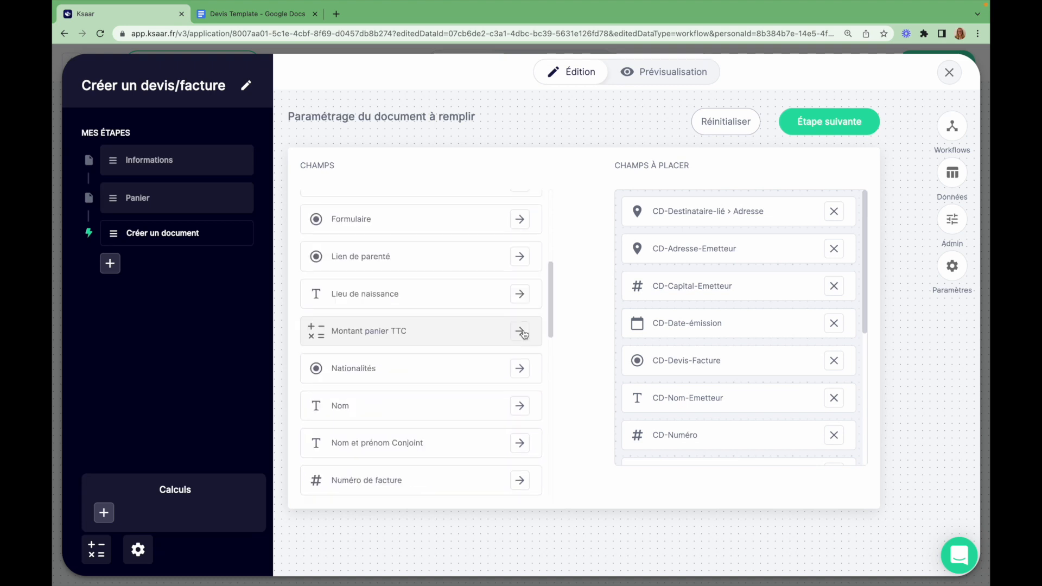
pyautogui.click(523, 333)
pyautogui.scroll(4, 401, 251)
pyautogui.scroll(2, 401, 251)
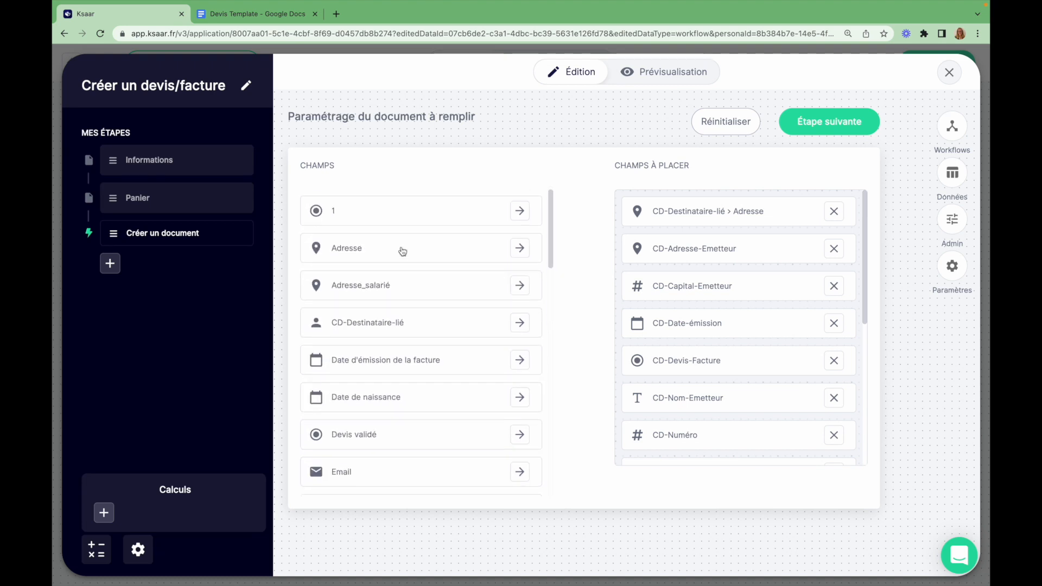
# Go to the variables page and copy the {CD-Destinataire-lié > Adresse} placeholder
pyautogui.click(859, 123)
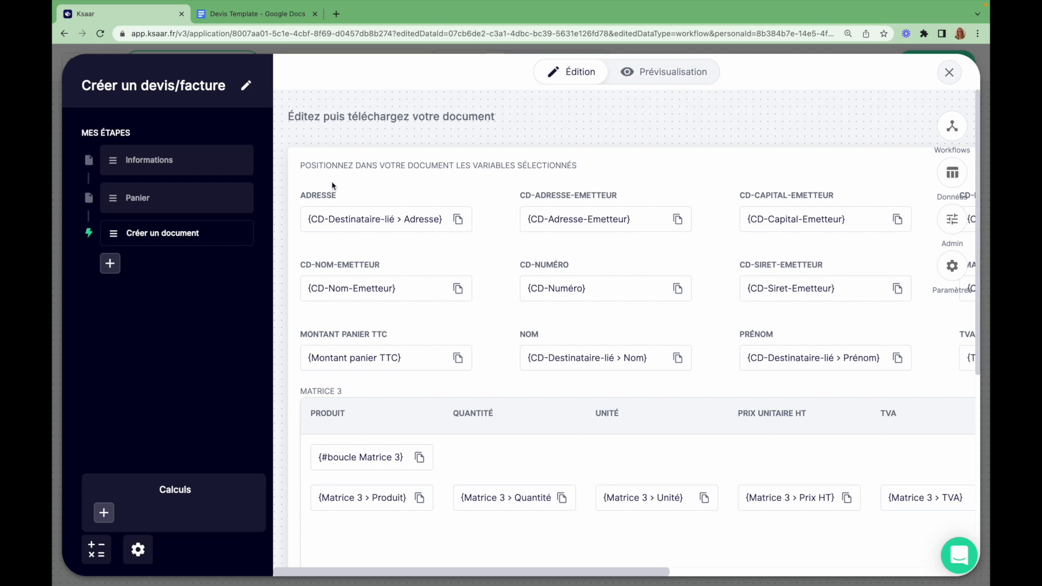
pyautogui.scroll(-3, 499, 243)
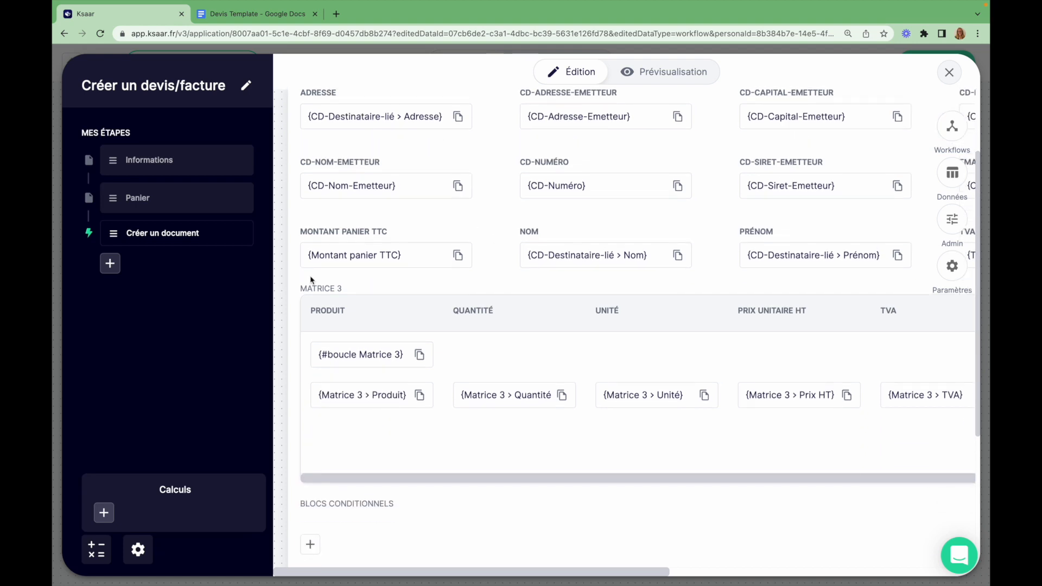
pyautogui.scroll(-1, 395, 503)
pyautogui.scroll(2, 395, 505)
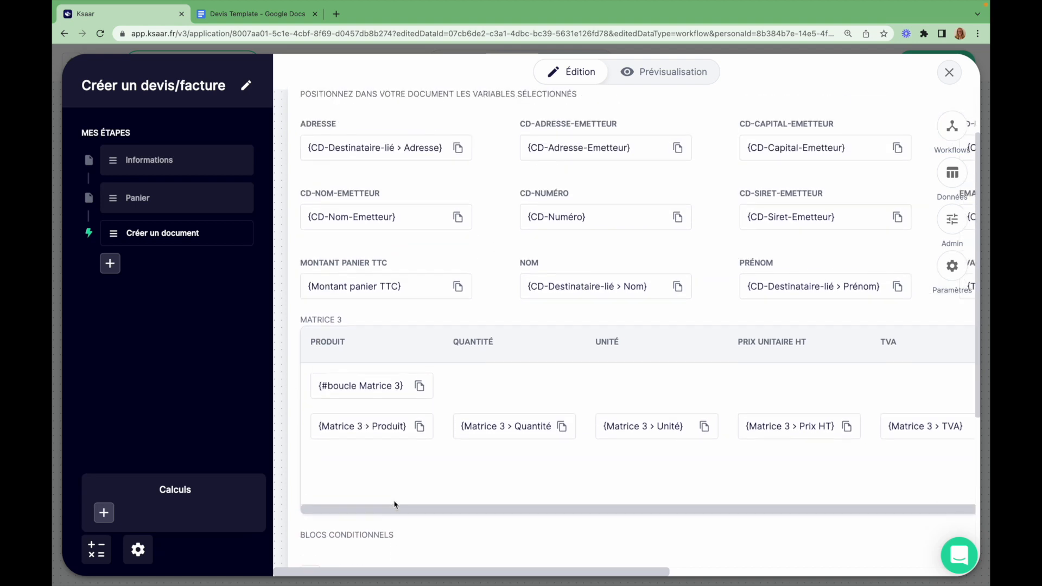
pyautogui.click(457, 148)
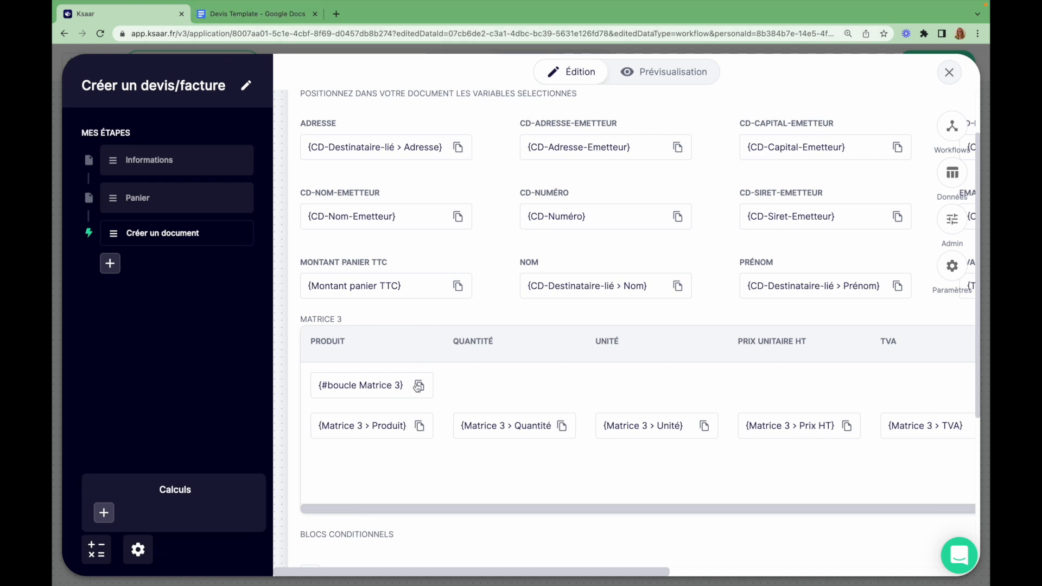
pyautogui.click(457, 147)
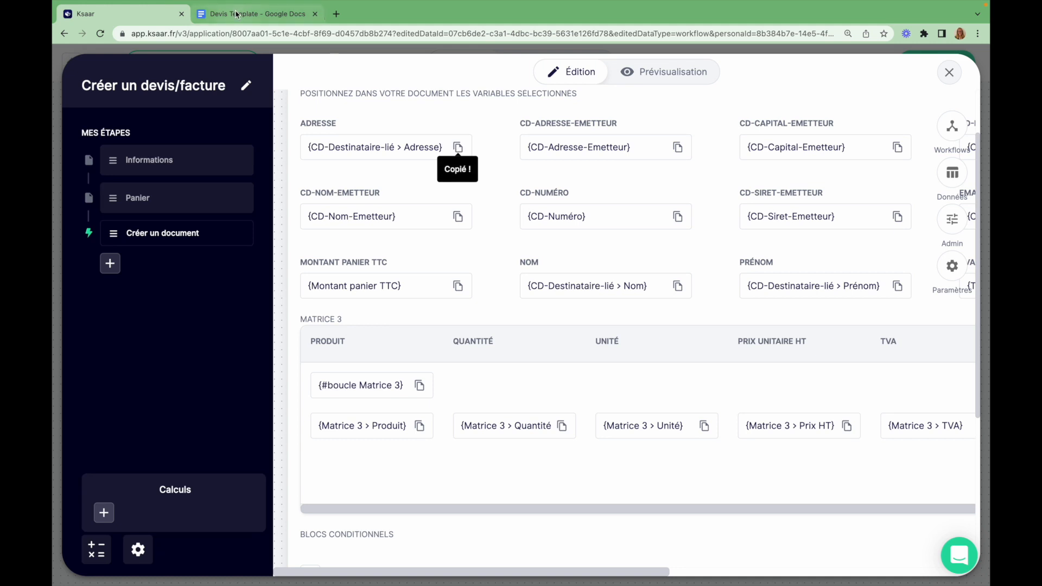
# Paste {CD-Nom-Emetteur} on a new first line of the Devis Template
pyautogui.click(237, 15)
pyautogui.click(86, 14)
pyautogui.click(453, 214)
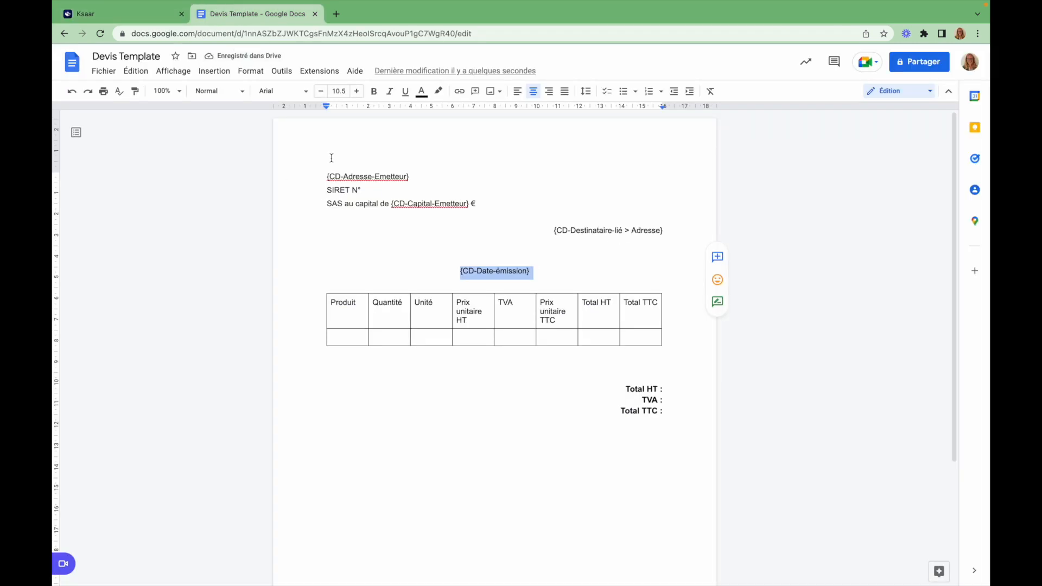
pyautogui.click(331, 158)
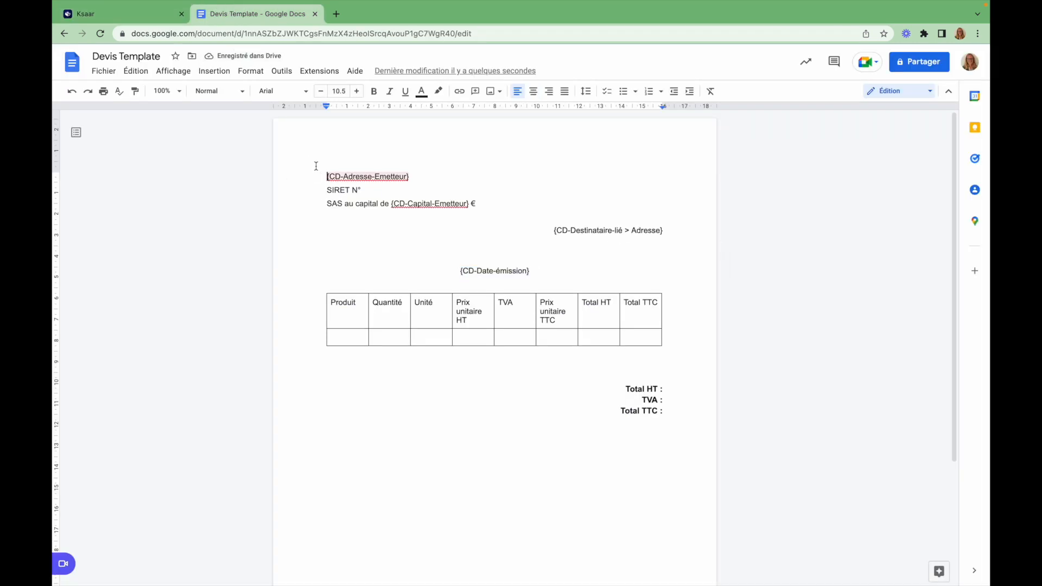
pyautogui.press('Return')
pyautogui.hotkey('ctrl', 'v')
# Copy {CD-Numéro} from Ksaar and paste it on the line above the issue date
pyautogui.click(142, 15)
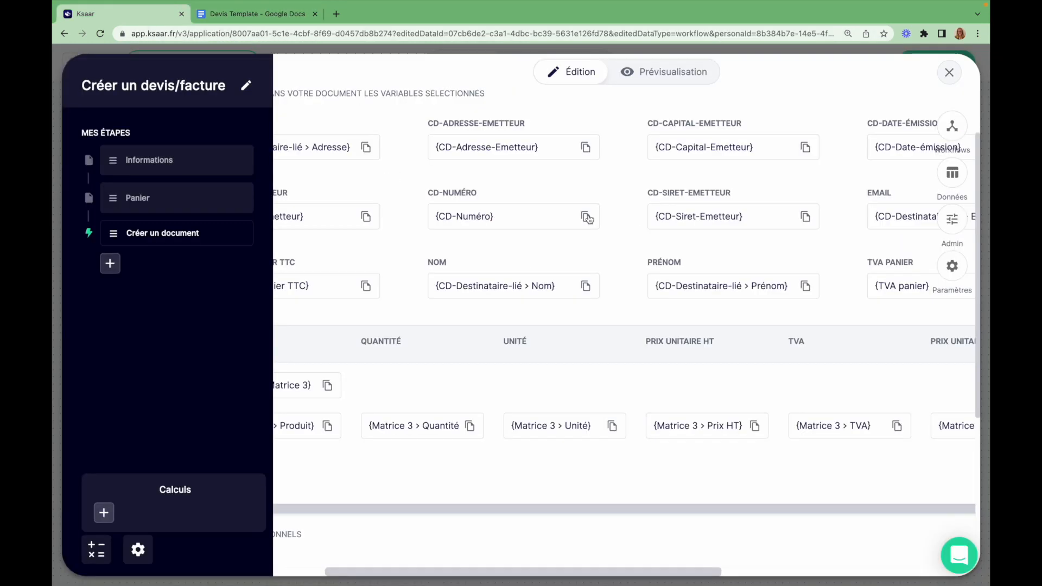
pyautogui.click(587, 217)
pyautogui.click(250, 15)
pyautogui.click(472, 270)
pyautogui.hotkey('ctrl', 'v')
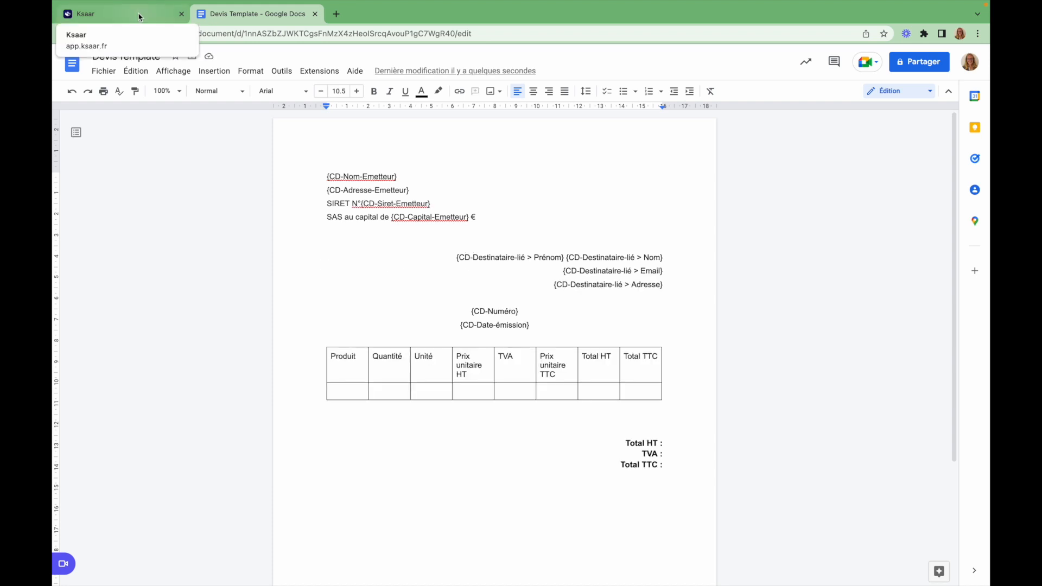
# Browse Ksaar's Matrice 3 variables and copy the {#boucle Matrice 3} loop opener
pyautogui.click(140, 16)
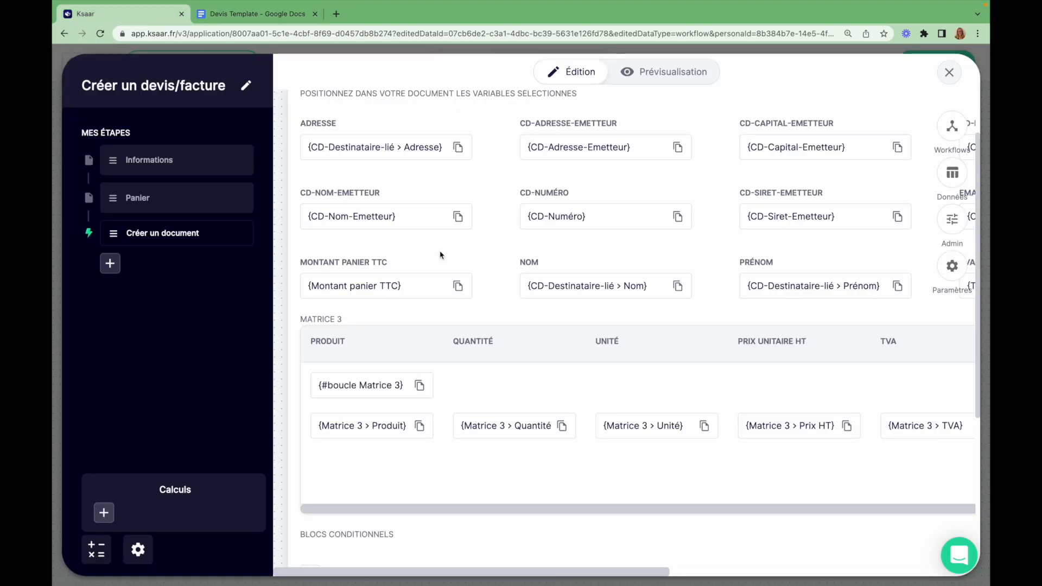
pyautogui.hscroll(1, 477, 256)
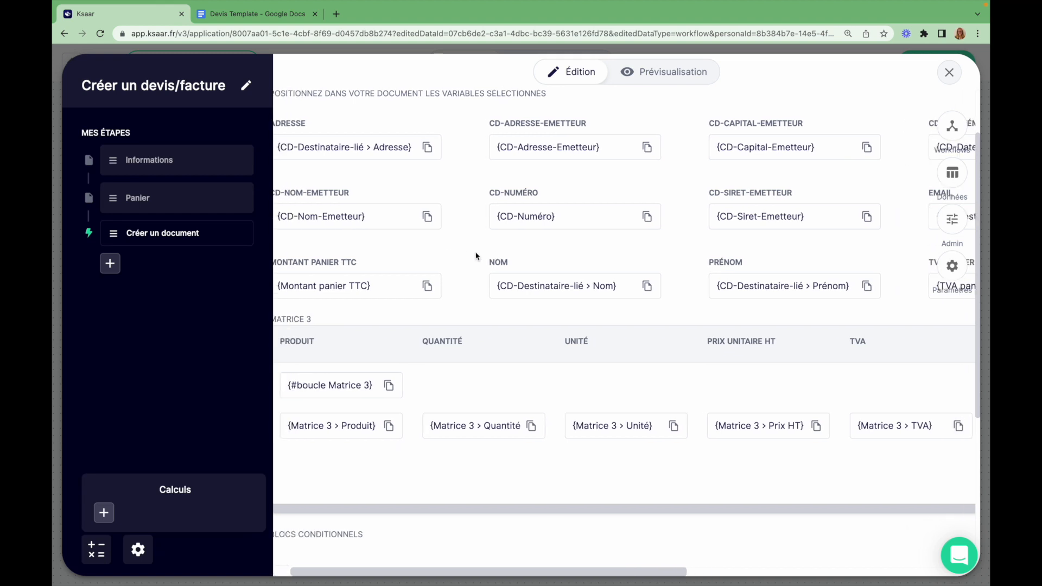
pyautogui.scroll(-1, 476, 256)
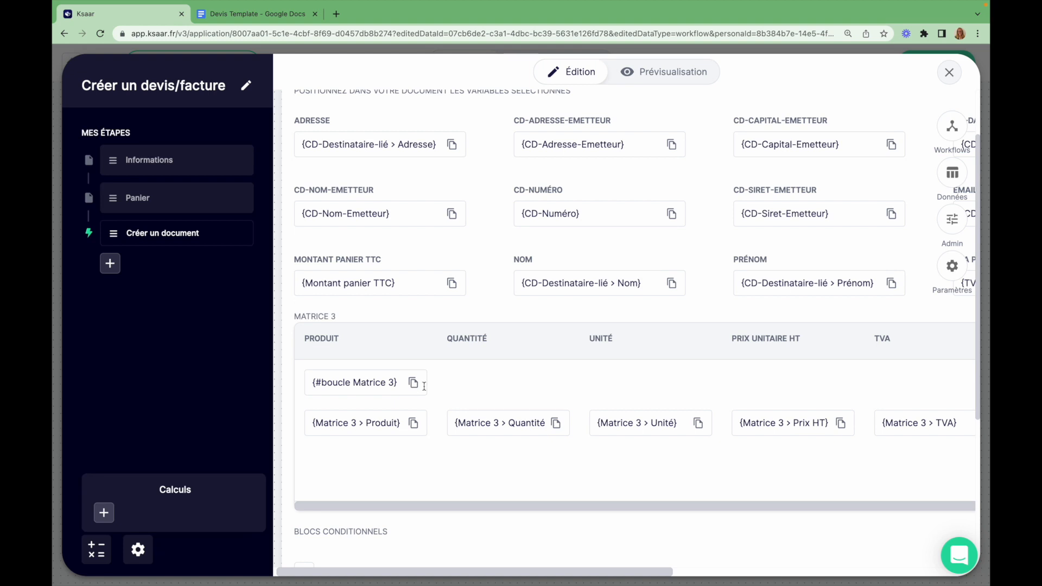
pyautogui.hscroll(10, 424, 384)
pyautogui.hscroll(5, 691, 410)
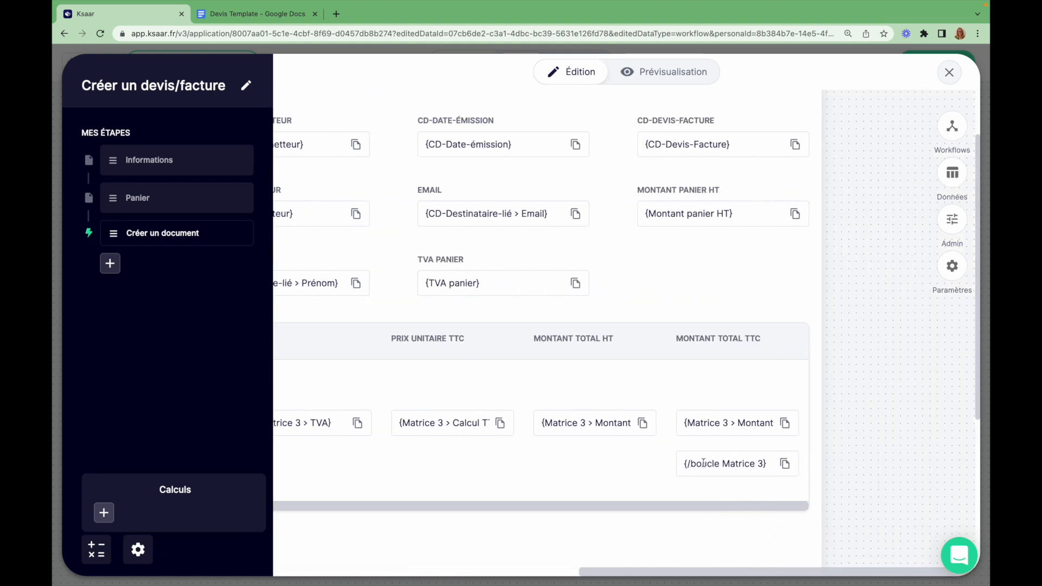
pyautogui.hscroll(-1, 819, 472)
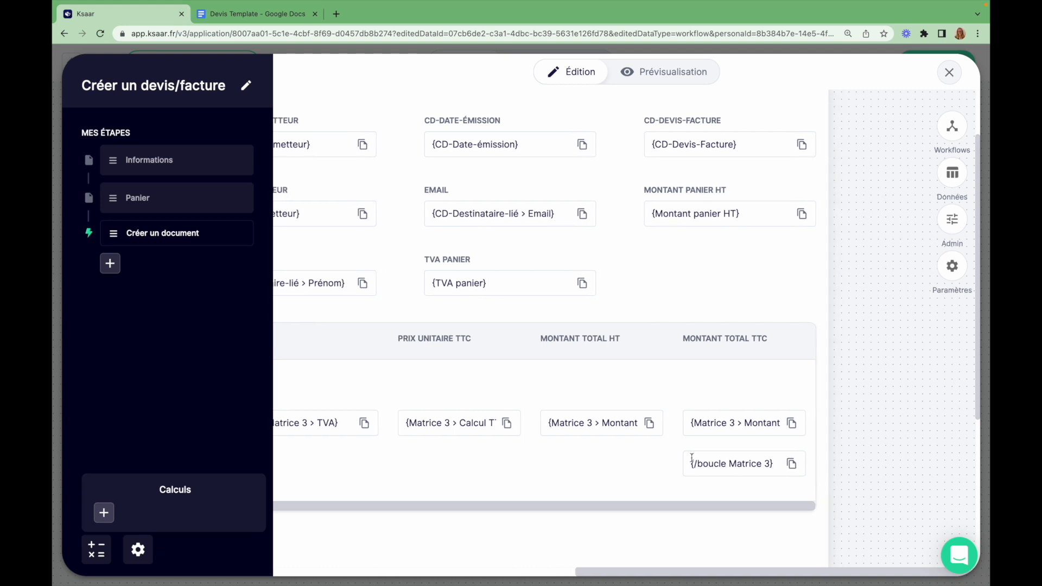
pyautogui.hscroll(-15, 589, 441)
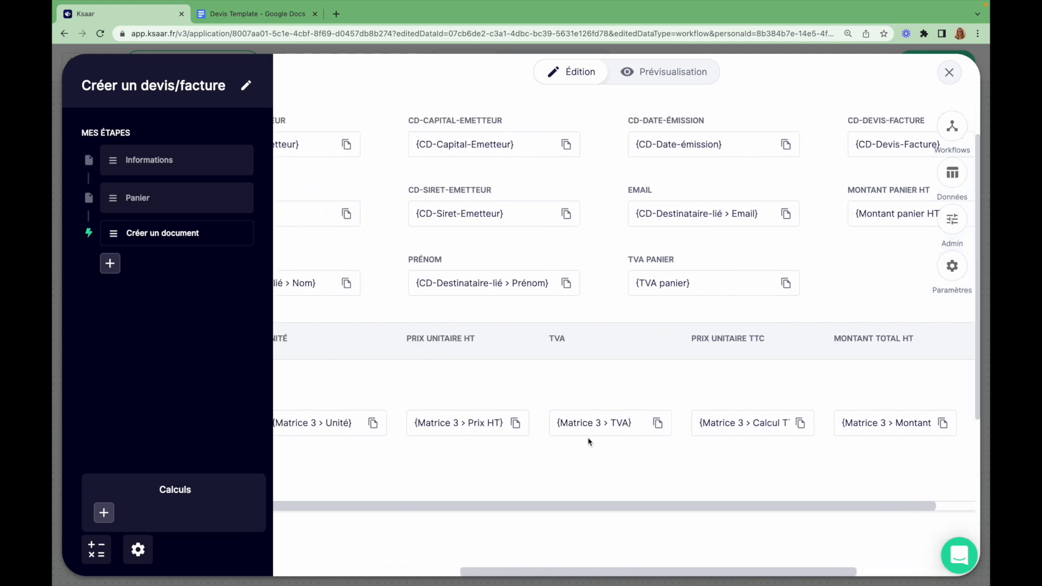
pyautogui.click(419, 382)
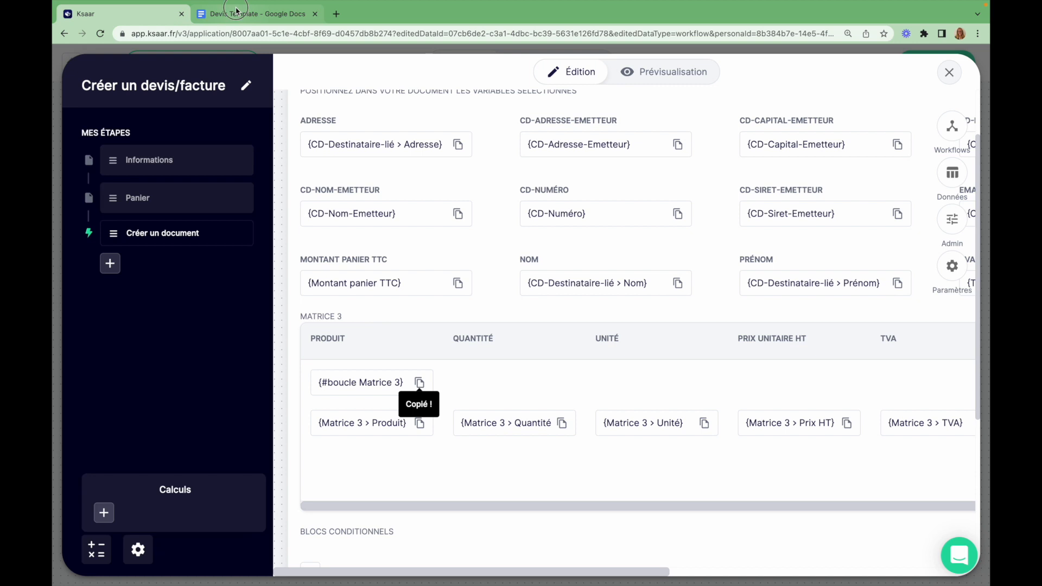
# Paste {#boucle Matrice 3} and {Matrice 3 > Produit} into the table's Produit cell
pyautogui.click(238, 13)
pyautogui.click(336, 391)
pyautogui.hotkey('ctrl', 'v')
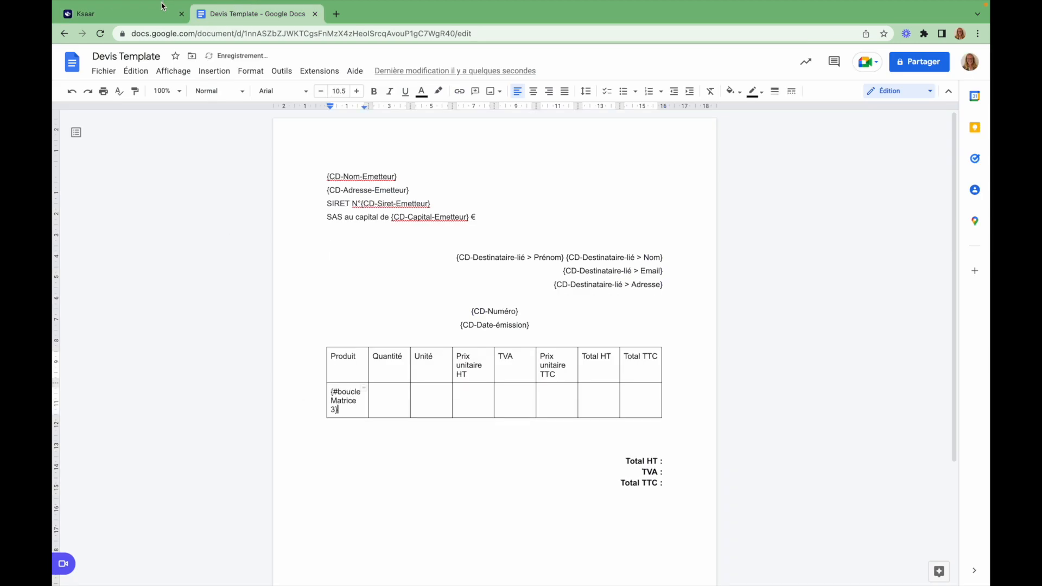
pyautogui.click(124, 15)
pyautogui.click(421, 424)
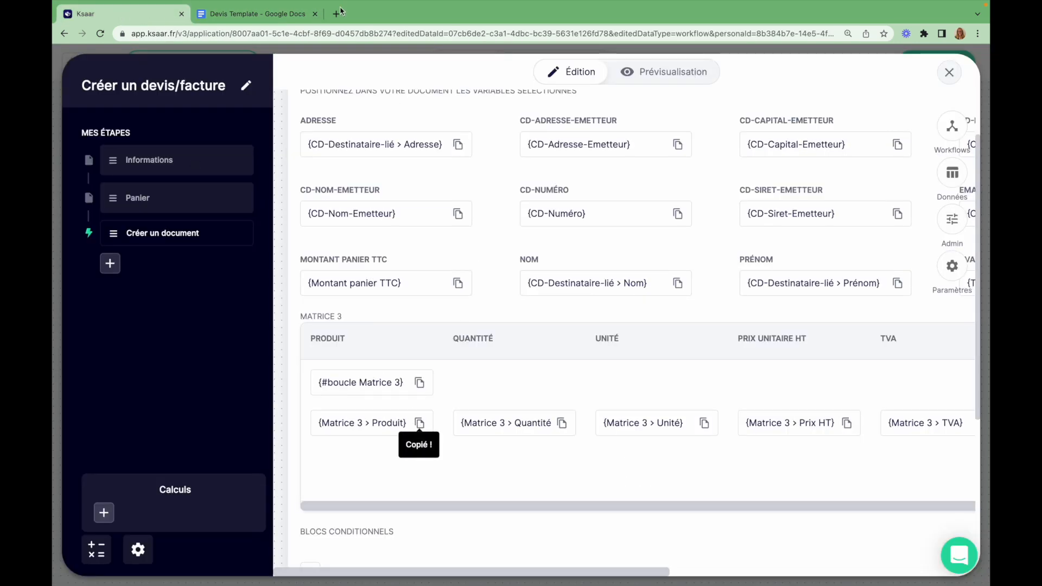
pyautogui.click(279, 17)
pyautogui.hotkey('ctrl', 'v')
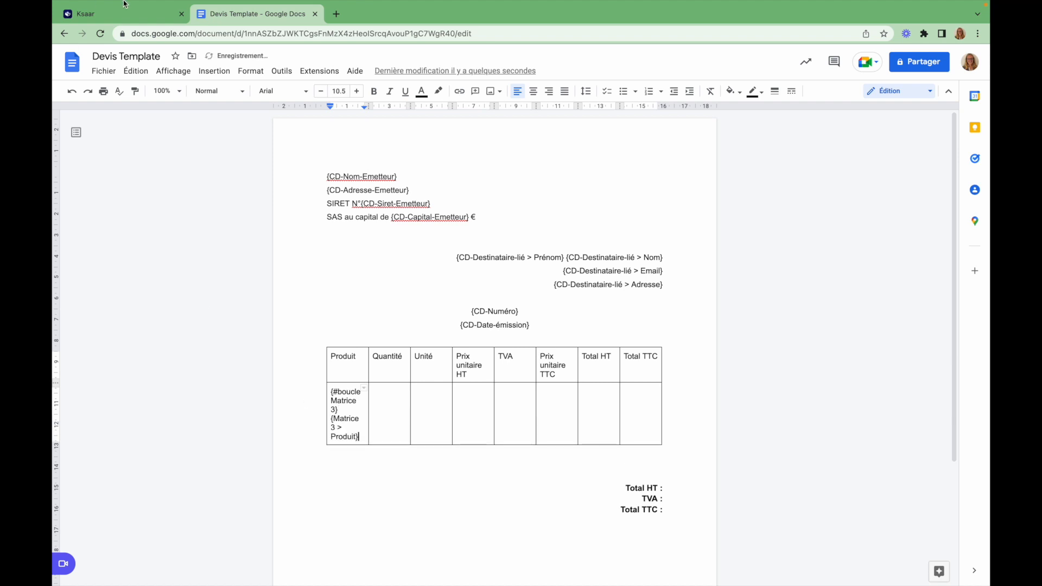
# Fill the Quantité and Unité cells with {Matrice 3 > Quantité} and {Matrice 3 > Unité}
pyautogui.click(109, 23)
pyautogui.click(561, 423)
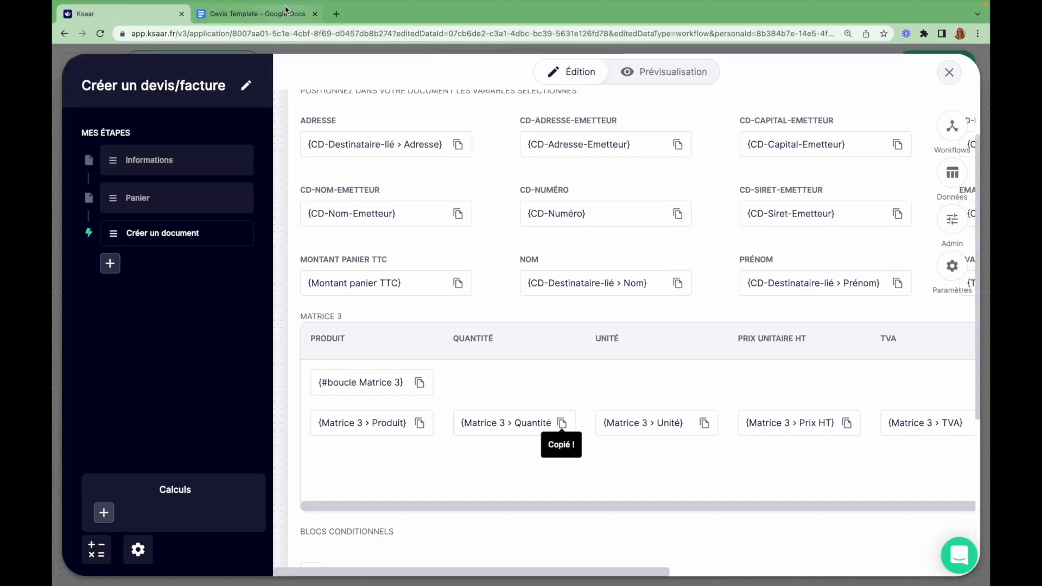
pyautogui.click(259, 17)
pyautogui.click(419, 422)
pyautogui.hotkey('ctrl', 'v')
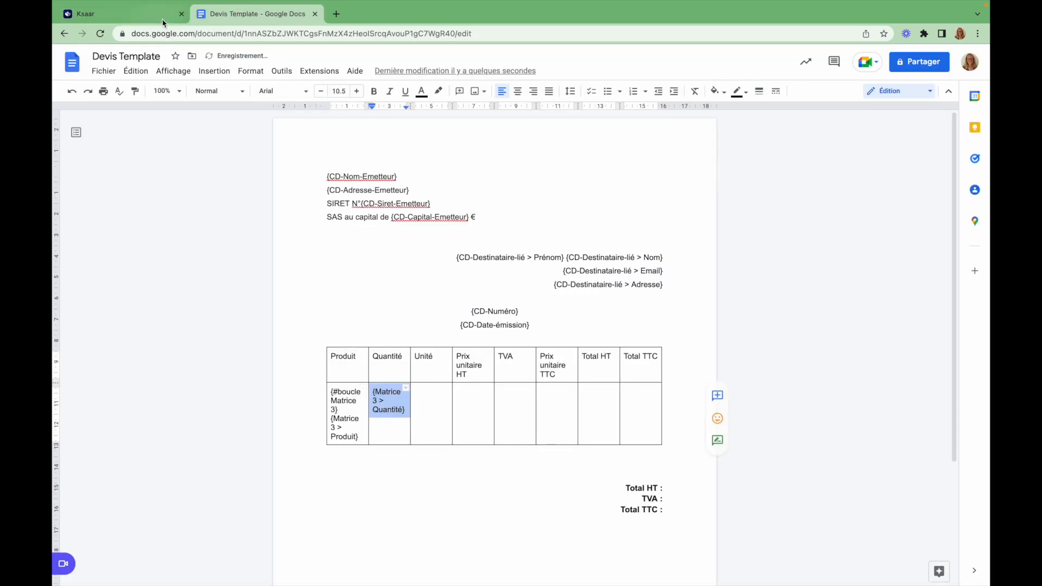
pyautogui.click(137, 22)
pyautogui.click(705, 422)
pyautogui.click(245, 14)
pyautogui.click(427, 394)
pyautogui.hotkey('ctrl', 'v')
# Fill the Prix unitaire HT and TVA cells with {Matrice 3 > Prix HT} and {Matrice 3 > TVA}
pyautogui.click(122, 16)
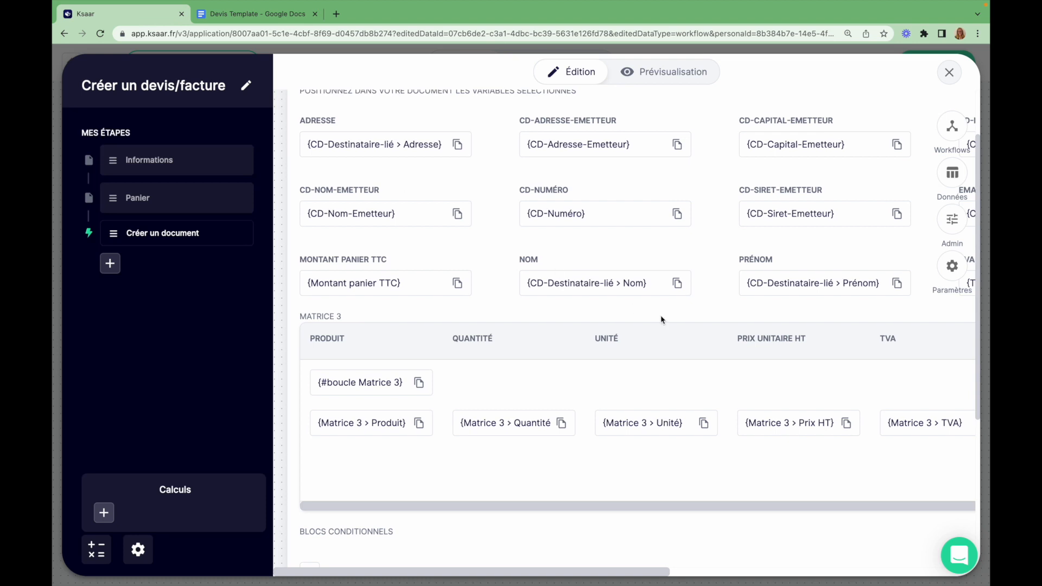
pyautogui.hscroll(5, 649, 370)
pyautogui.click(594, 423)
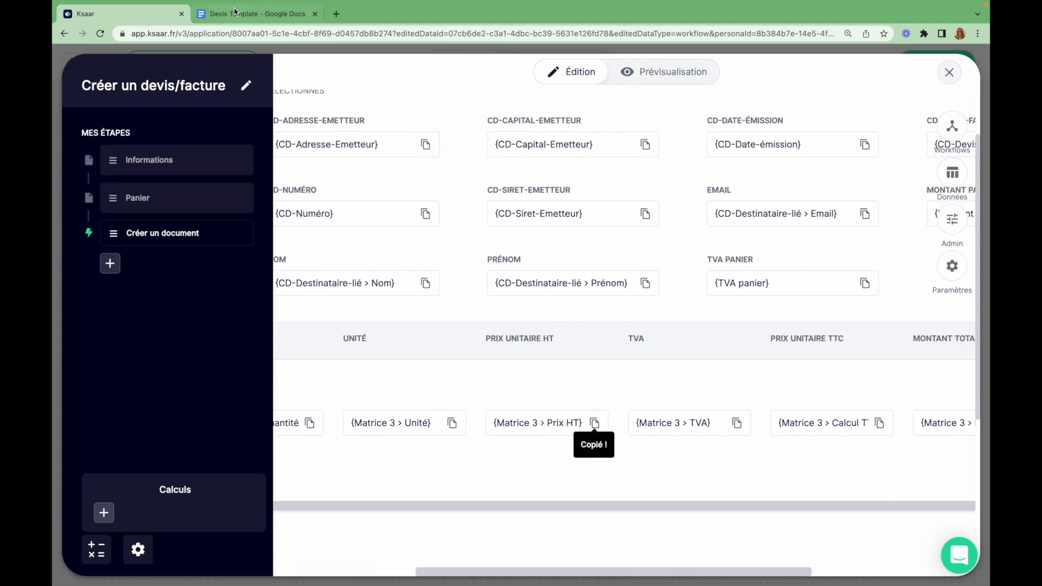
pyautogui.click(235, 12)
pyautogui.click(468, 397)
pyautogui.hotkey('ctrl', 'v')
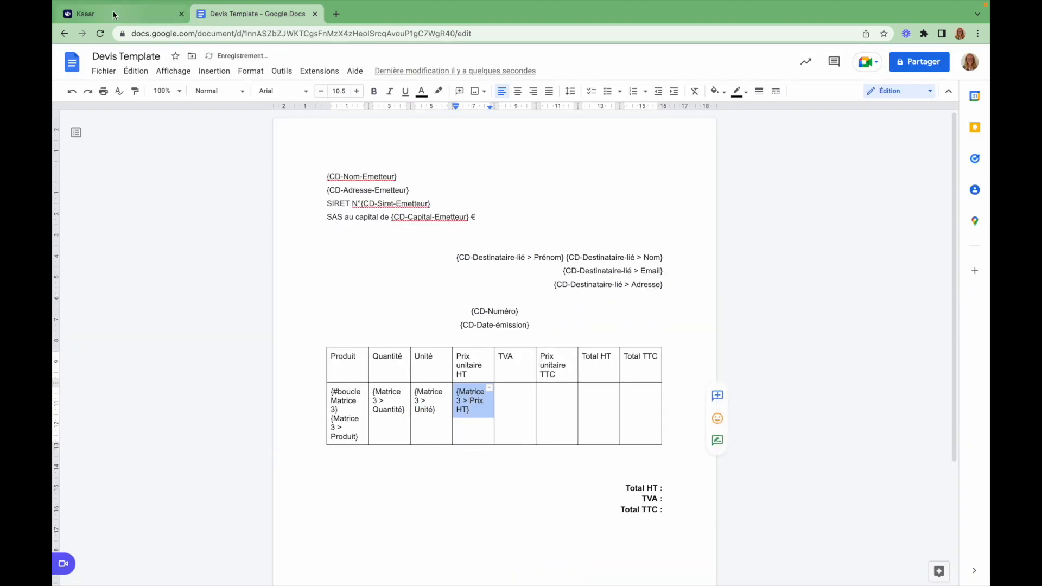
pyautogui.click(87, 13)
pyautogui.hscroll(2, 624, 385)
pyautogui.click(646, 423)
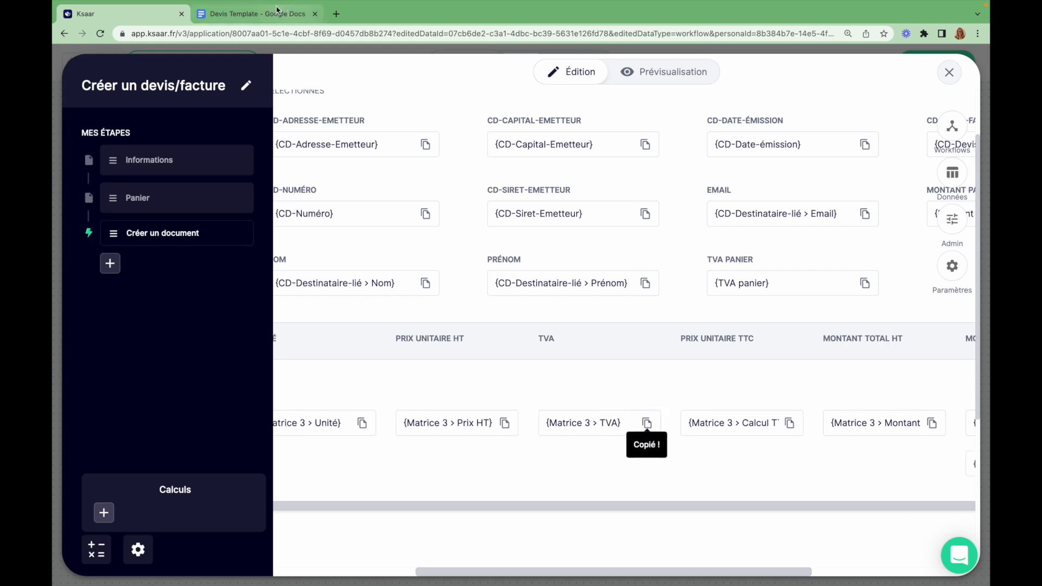
pyautogui.click(255, 13)
pyautogui.click(504, 397)
pyautogui.hotkey('ctrl', 'v')
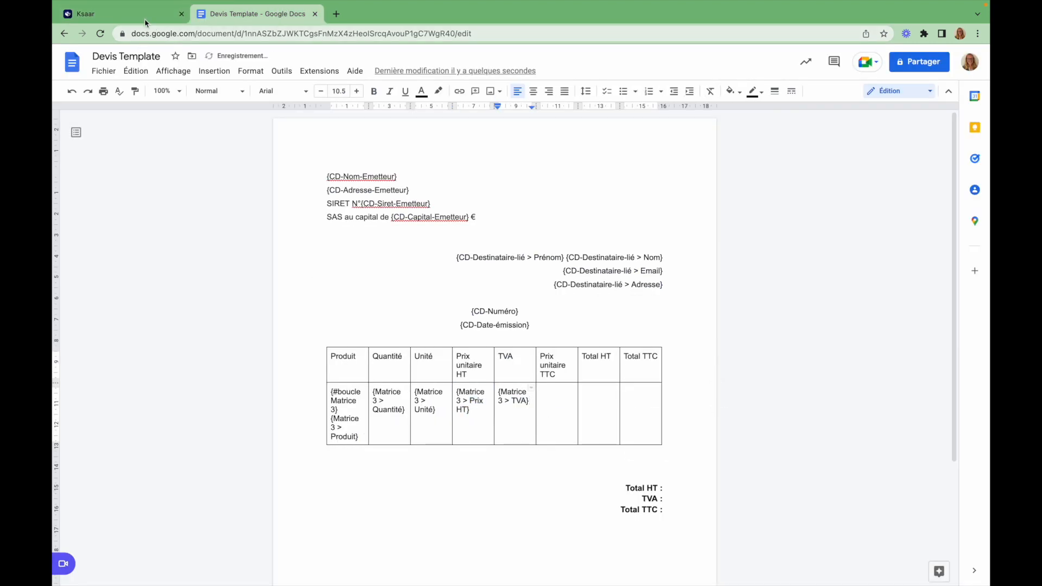
# Fill the Prix unitaire TTC and Total HT cells with their Matrice 3 variables
pyautogui.click(147, 15)
pyautogui.hscroll(5, 729, 396)
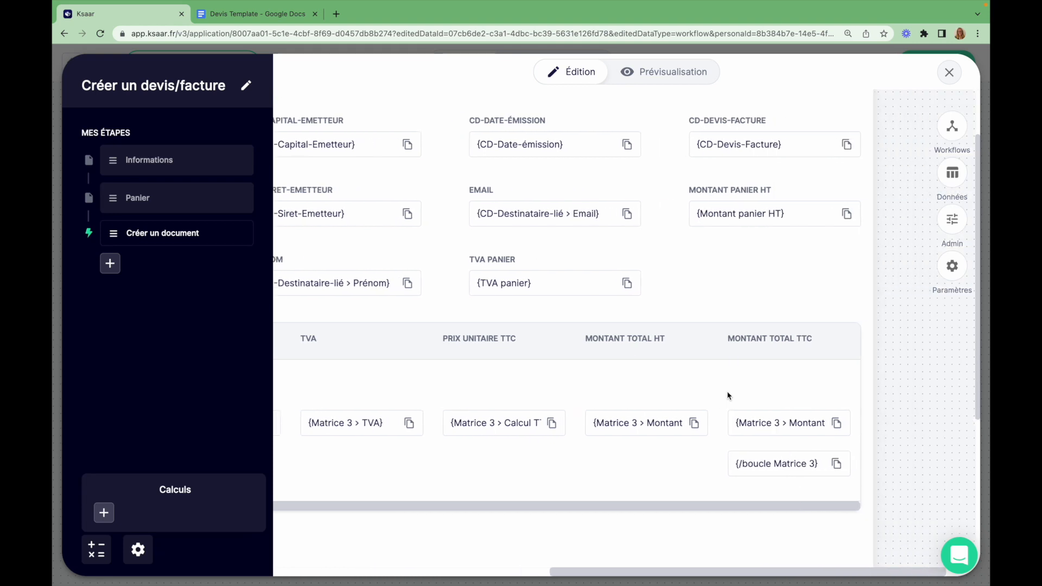
pyautogui.click(546, 423)
pyautogui.click(264, 14)
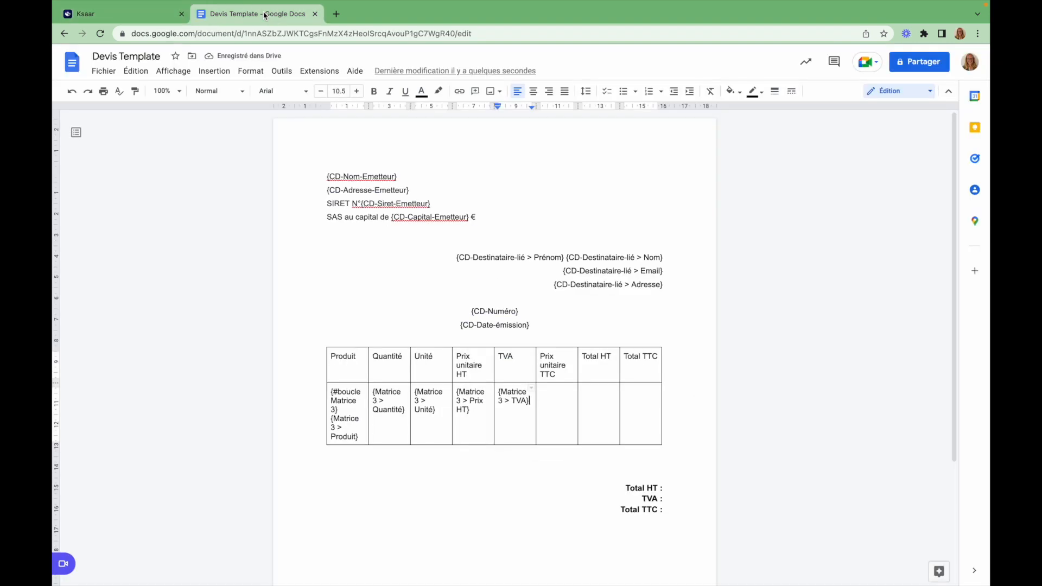
pyautogui.click(553, 398)
pyautogui.hotkey('ctrl', 'v')
pyautogui.click(125, 14)
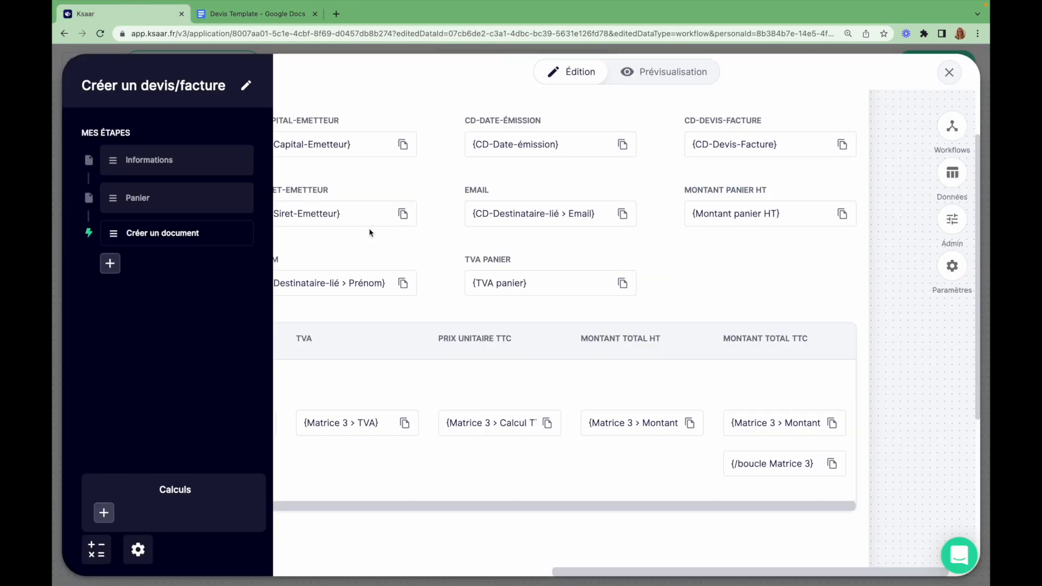
pyautogui.click(689, 422)
pyautogui.click(234, 14)
pyautogui.click(597, 398)
pyautogui.hotkey('ctrl', 'v')
# Paste the Montant total TTC variable in Total TTC, then close with {/boucle Matrice 3}
pyautogui.click(125, 14)
pyautogui.click(831, 423)
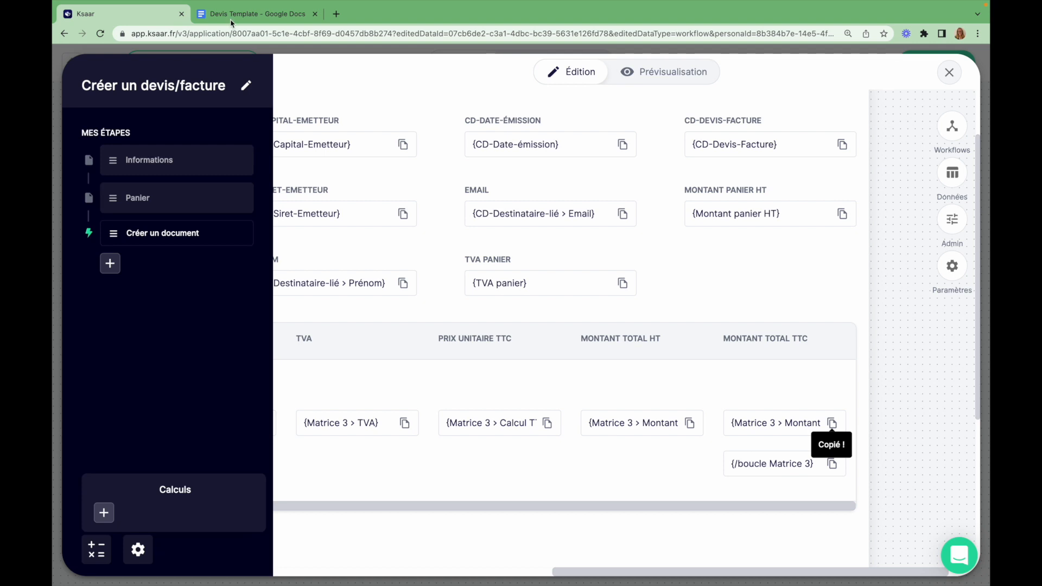
pyautogui.click(241, 15)
pyautogui.click(635, 394)
pyautogui.hotkey('ctrl', 'v')
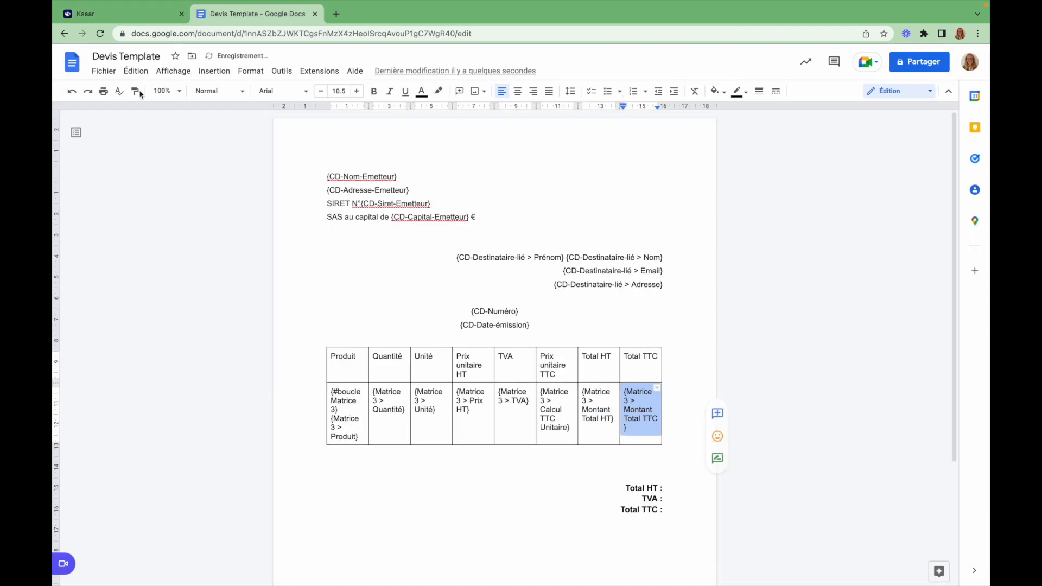
pyautogui.click(141, 17)
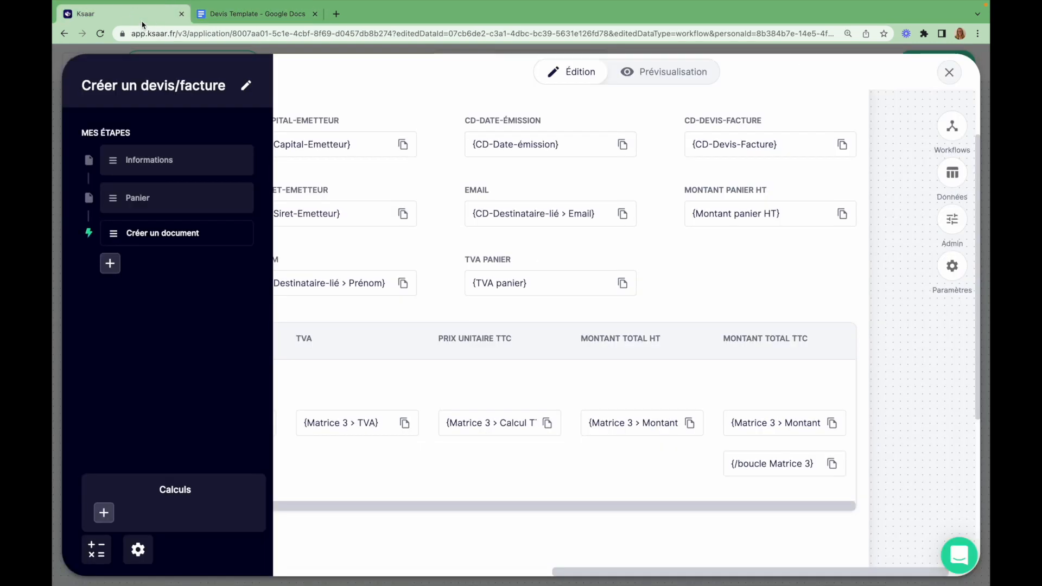
pyautogui.click(836, 469)
pyautogui.click(240, 15)
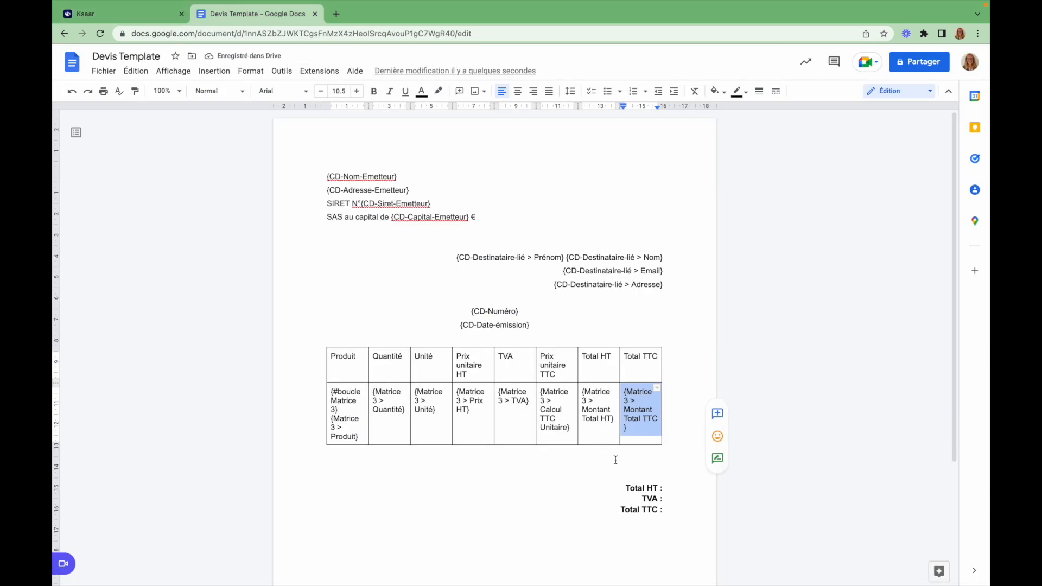
pyautogui.click(639, 435)
pyautogui.hotkey('ctrl', 'v')
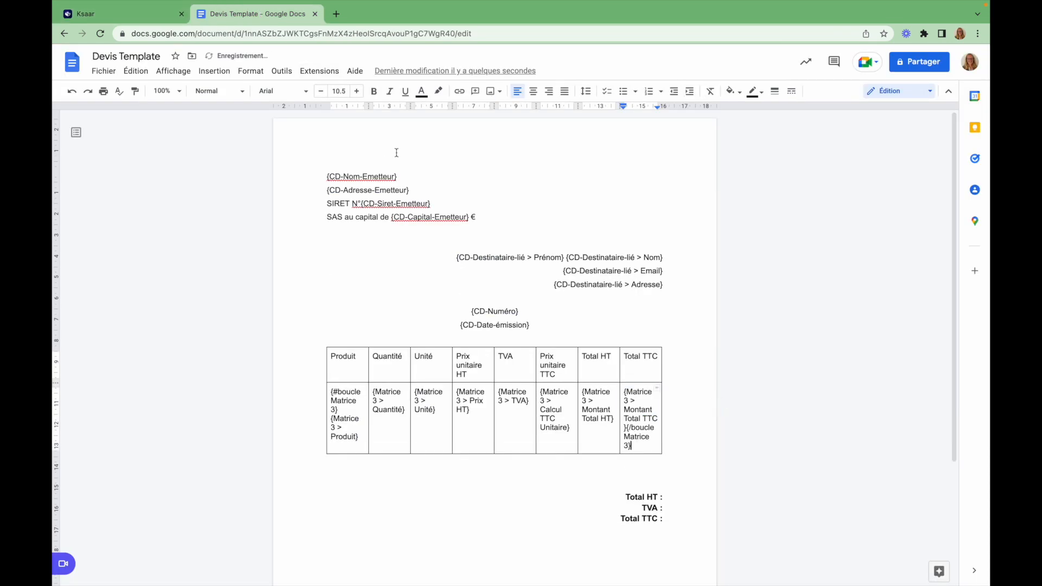
# Copy {TVA panier} from Ksaar and paste it after 'TVA :' in the totals
pyautogui.click(85, 8)
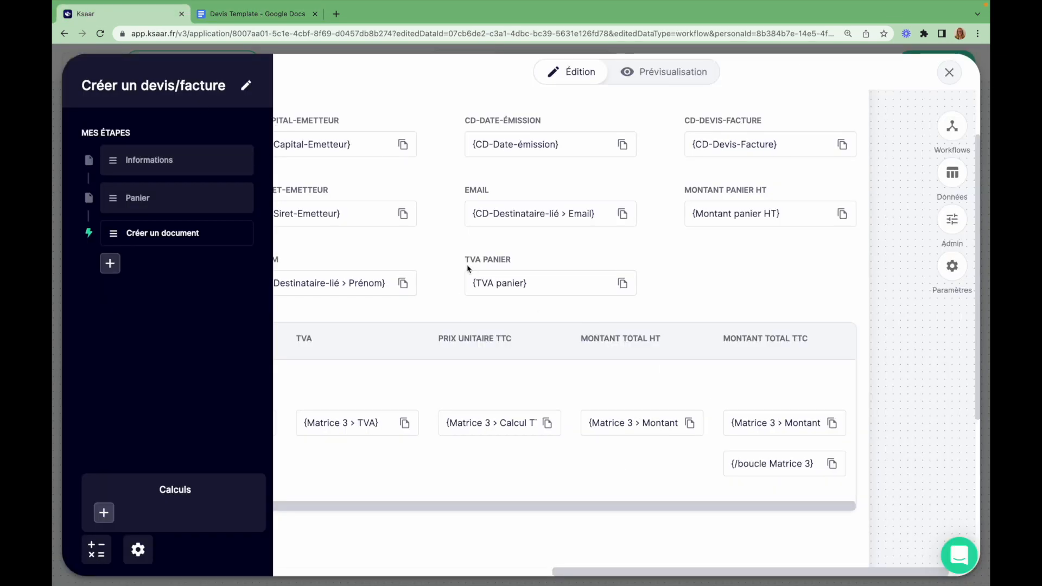
pyautogui.hscroll(-5, 691, 282)
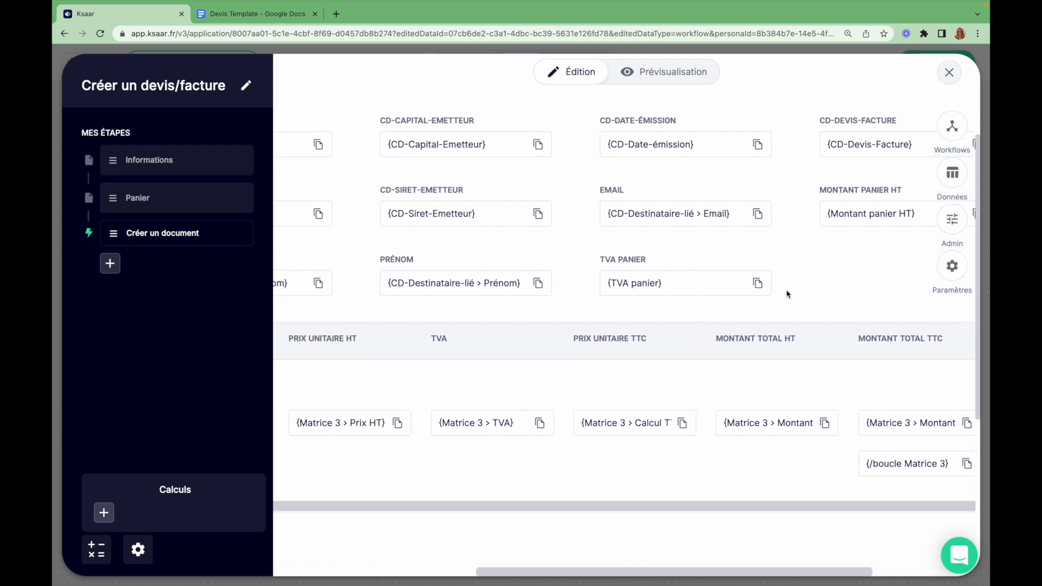
pyautogui.click(758, 283)
pyautogui.click(255, 13)
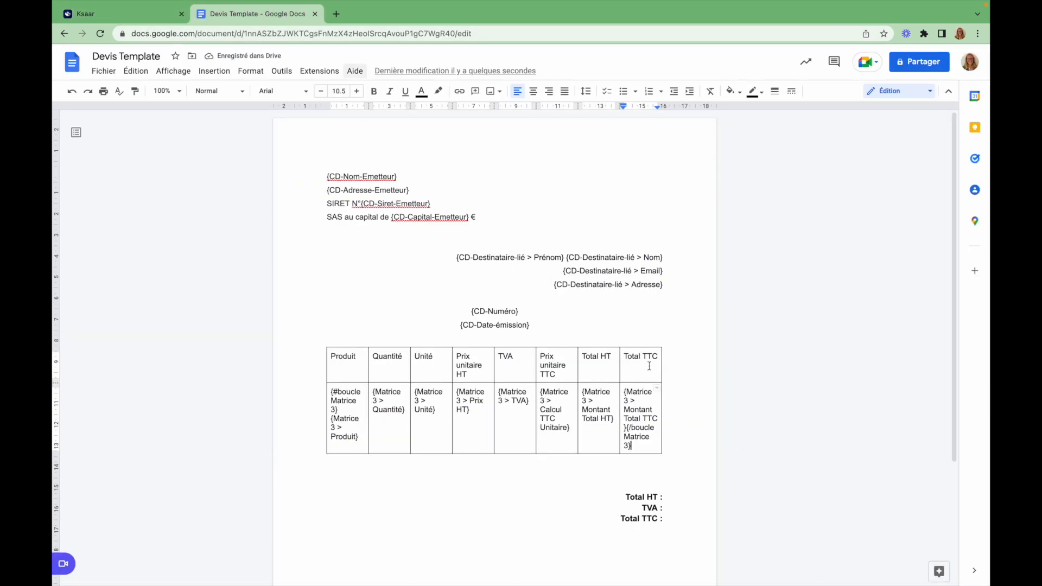
pyautogui.click(670, 508)
pyautogui.hotkey('ctrl', 'v')
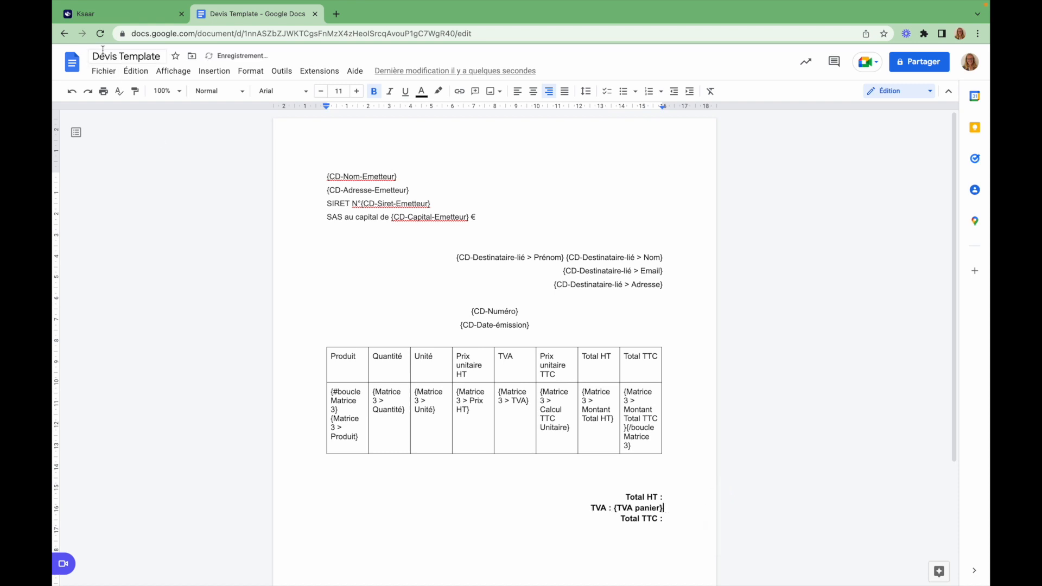
# Paste {Montant panier TTC} after 'Total TTC :' and return to Ksaar's variables
pyautogui.click(123, 14)
pyautogui.hscroll(-5, 501, 324)
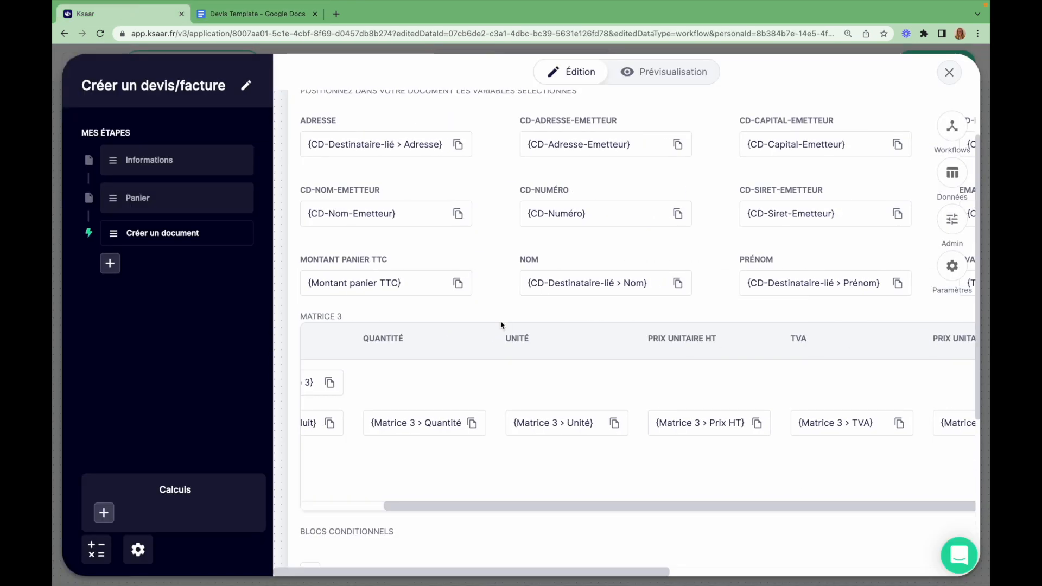
pyautogui.click(458, 283)
pyautogui.click(235, 13)
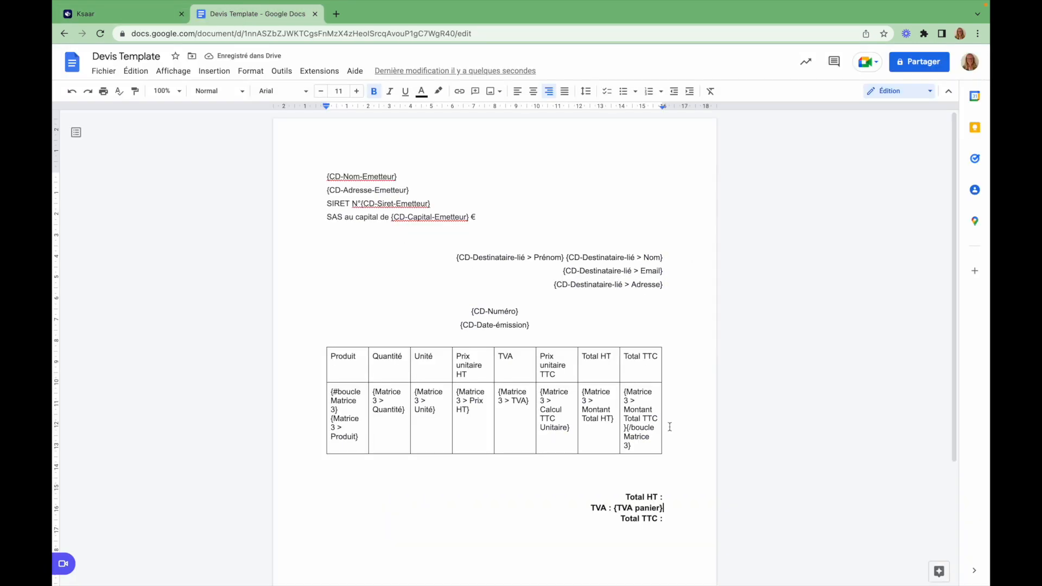
pyautogui.click(663, 519)
pyautogui.hotkey('ctrl', 'v')
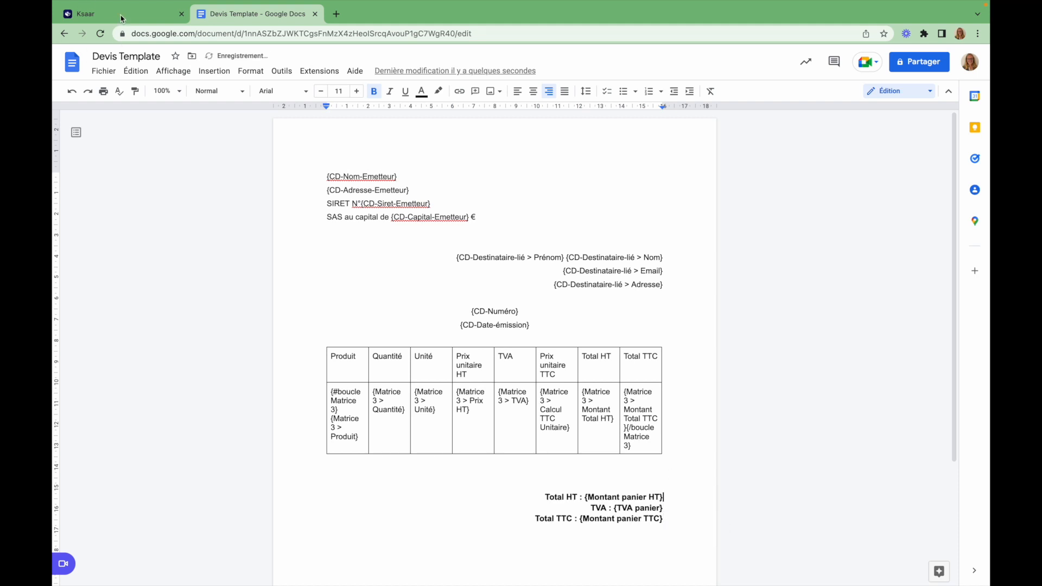
pyautogui.click(121, 15)
pyautogui.hscroll(-3, 476, 338)
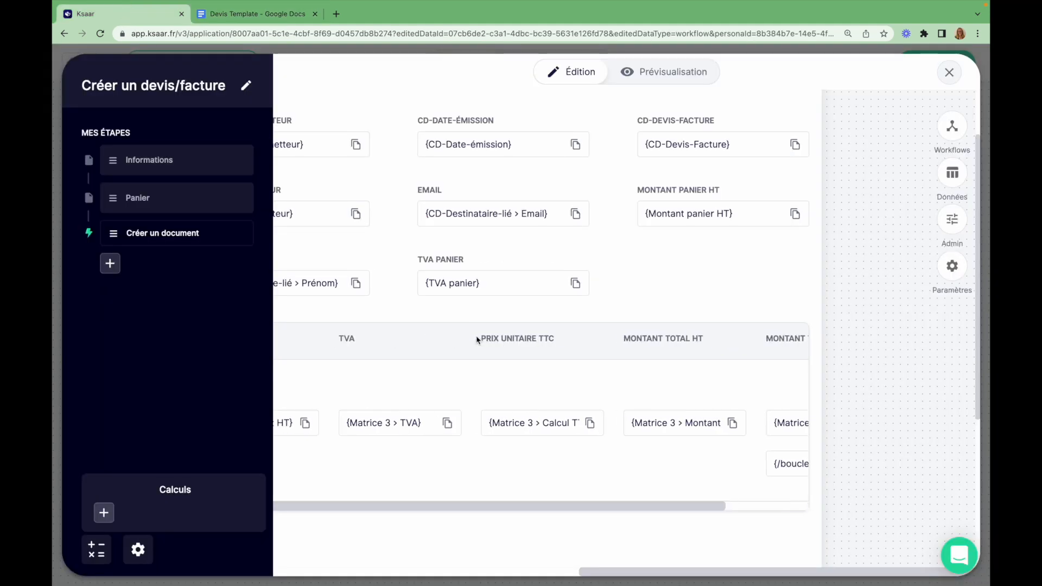
# Check the Informations step's fields, then go back to the Créer un document step
pyautogui.hscroll(-10, 476, 335)
pyautogui.scroll(-3, 477, 335)
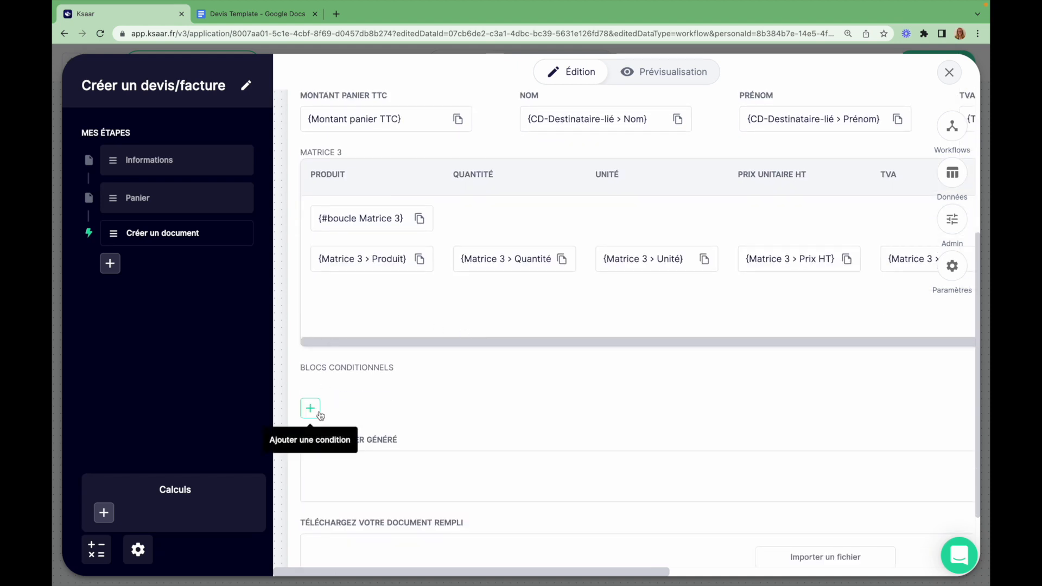
pyautogui.click(155, 159)
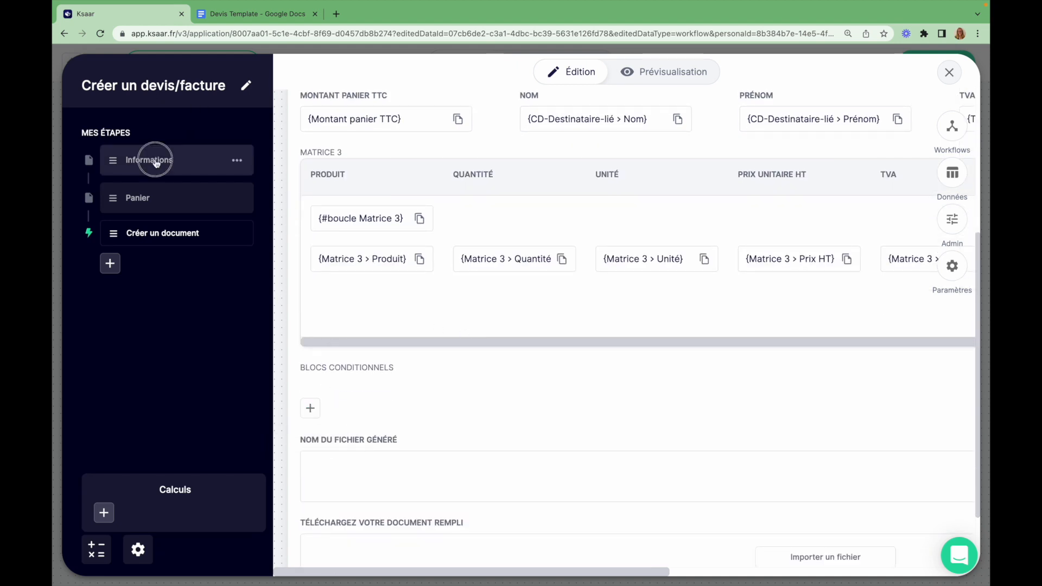
pyautogui.hscroll(3, 706, 271)
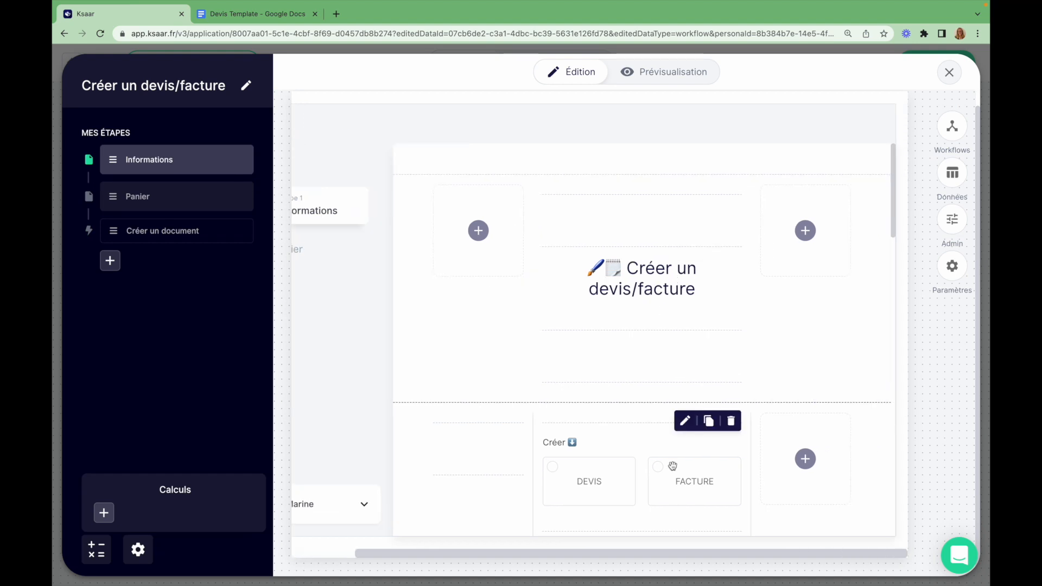
pyautogui.click(154, 231)
pyautogui.scroll(-3, 515, 409)
pyautogui.scroll(-3, 516, 408)
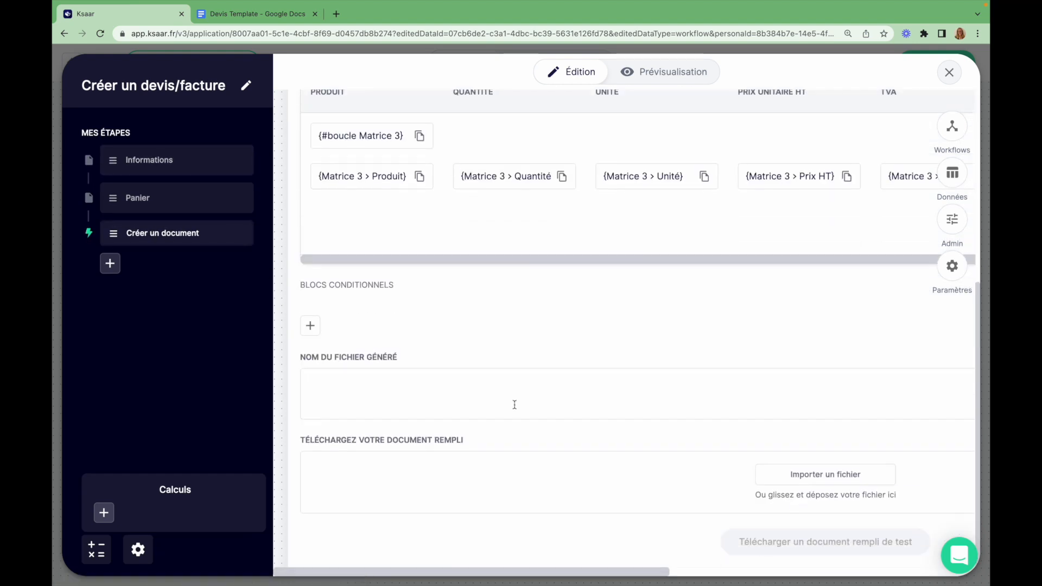
# Add a new conditional block and name it 'Nature du document - Facture'
pyautogui.click(305, 328)
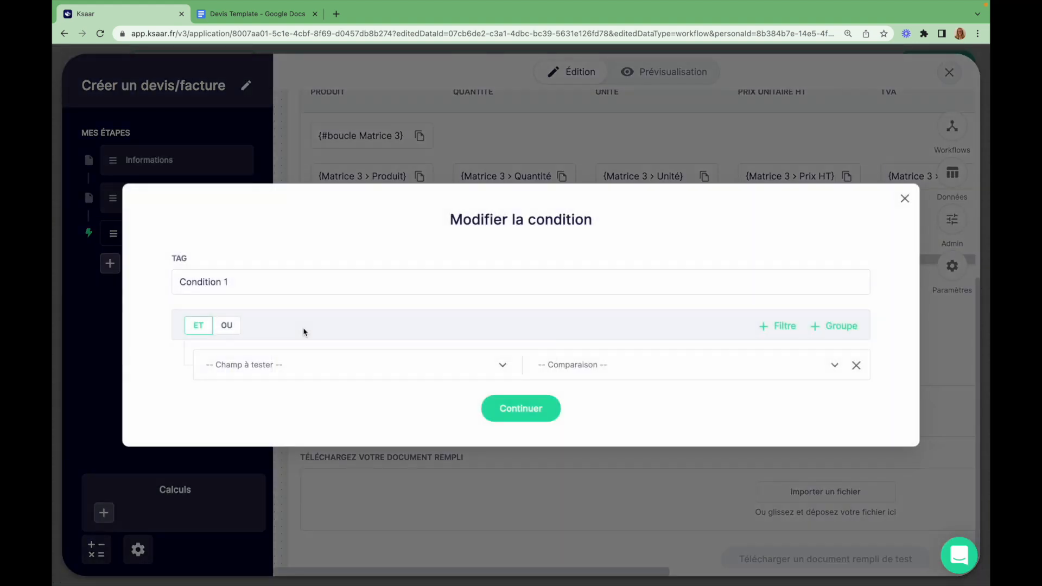
pyautogui.click(293, 282)
pyautogui.hotkey('ctrl', 'a')
pyautogui.write('Natur')
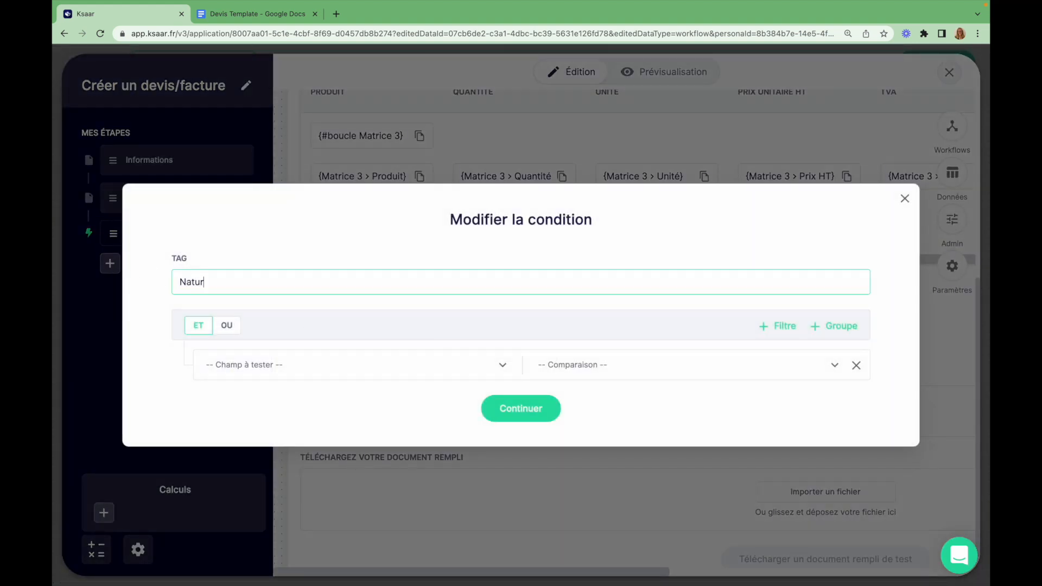
pyautogui.write('e du document - Facture')
# Make the condition true when CD-Devis-Facture is Égal à FACTURE, and save it
pyautogui.click(385, 355)
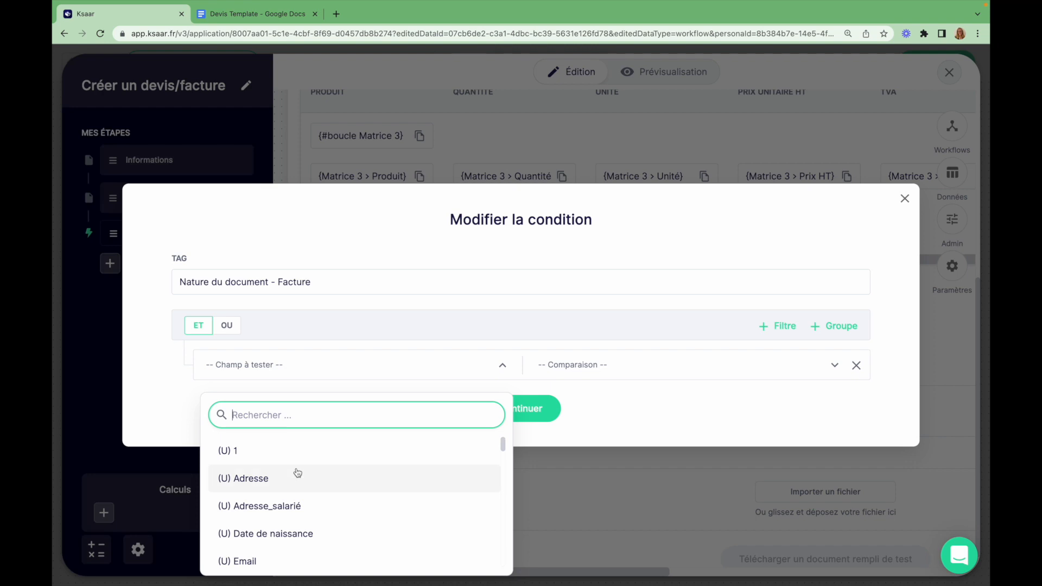
pyautogui.write('fact')
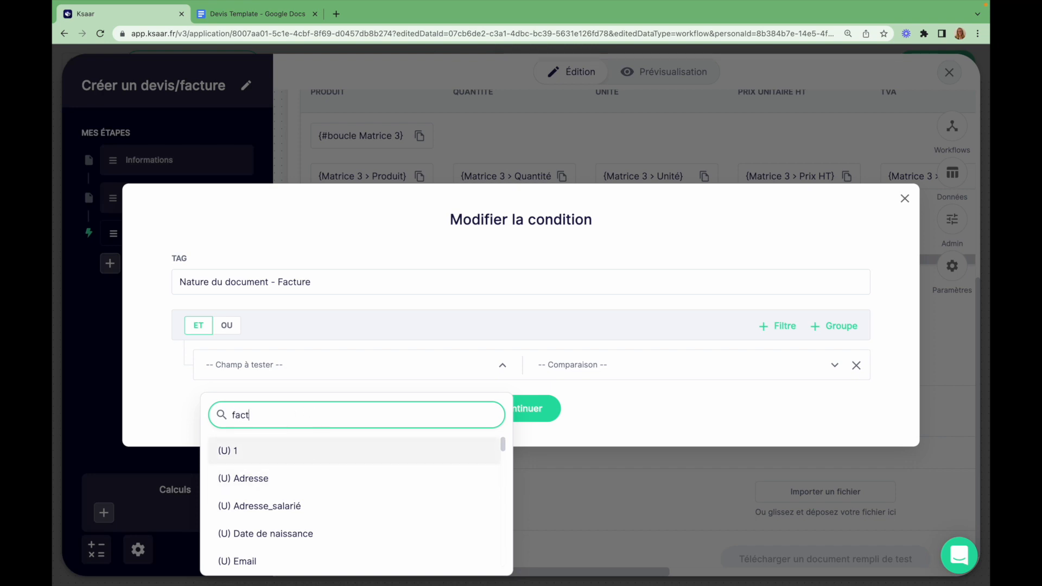
pyautogui.click(305, 461)
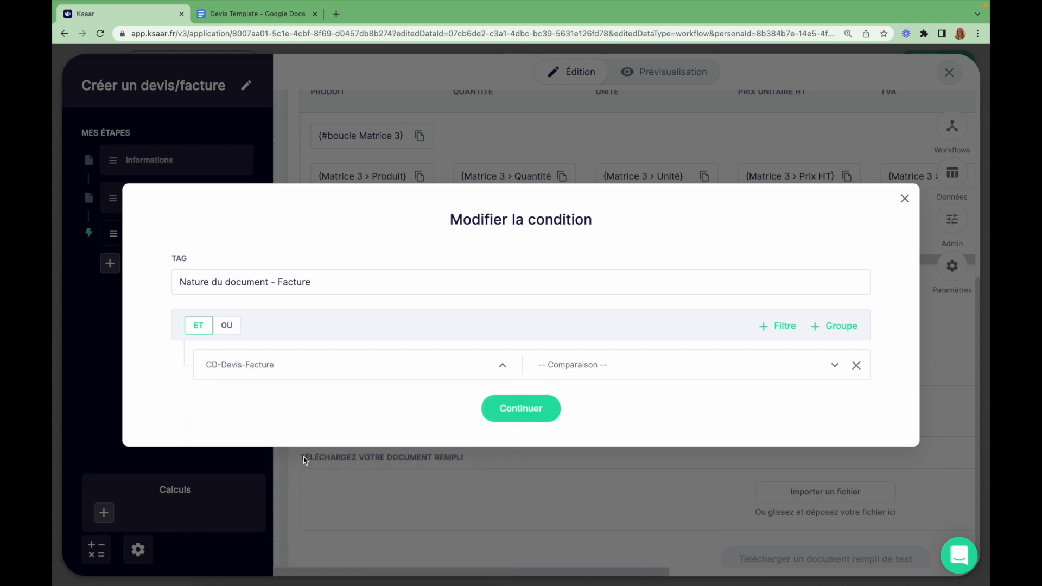
pyautogui.click(602, 365)
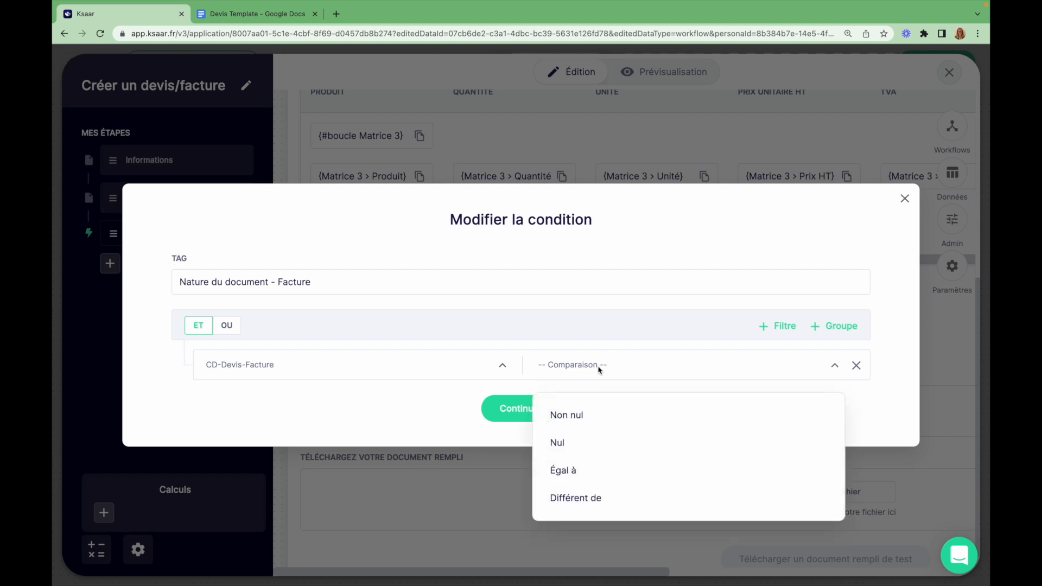
pyautogui.click(600, 471)
pyautogui.click(707, 373)
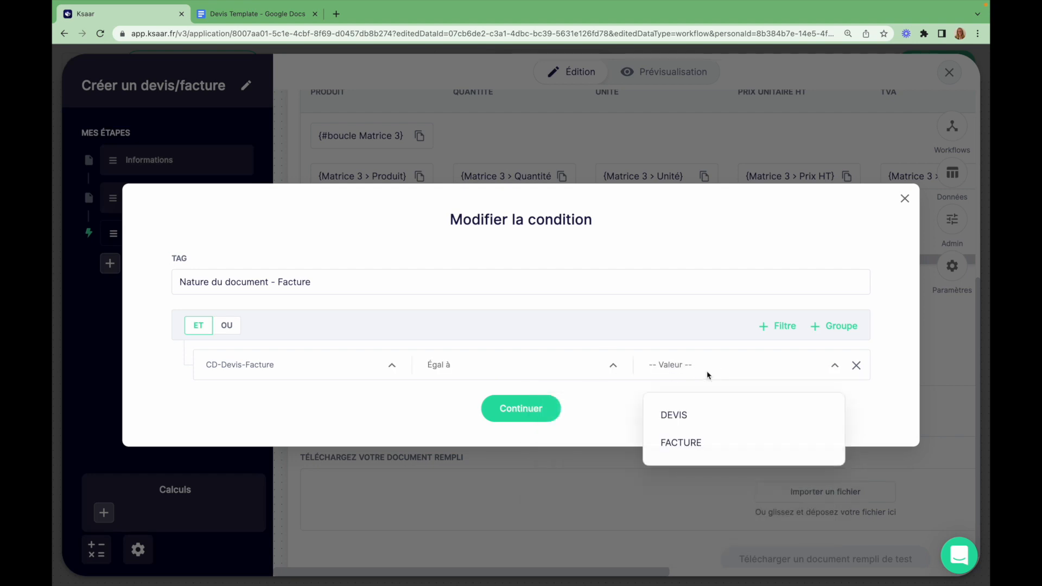
pyautogui.click(687, 444)
pyautogui.click(521, 408)
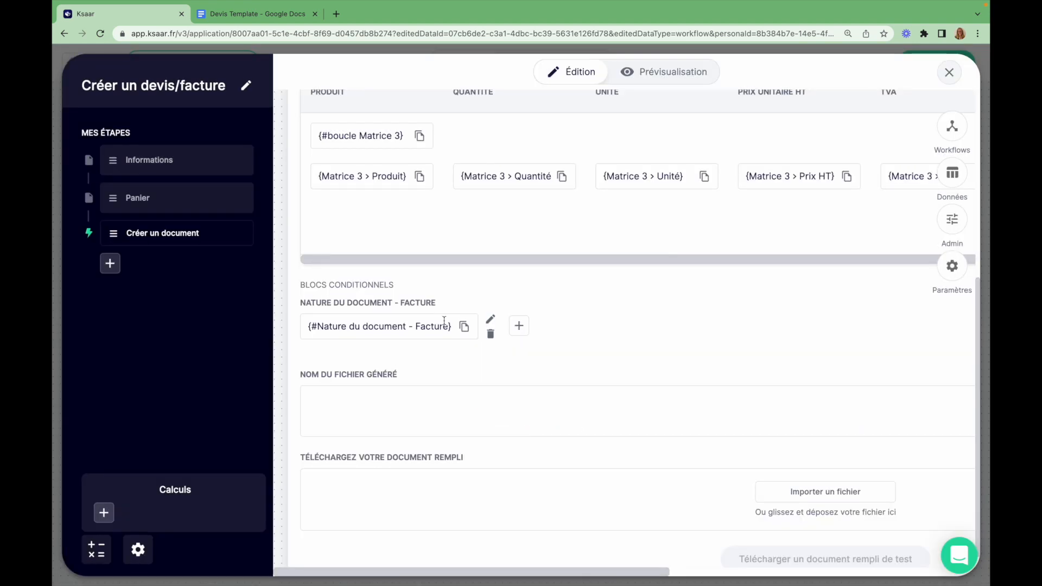
# Paste the Facture block tag on a new centred line above {CD-Numéro}, with its text replaced by 'Facture'
pyautogui.click(464, 327)
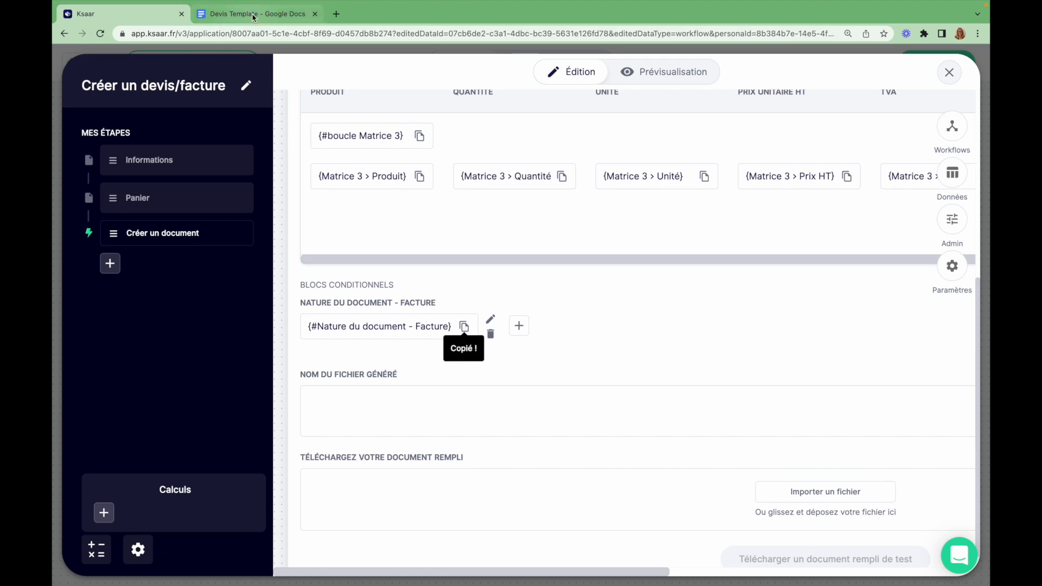
pyautogui.hotkey('ctrl', 'Tab')
pyautogui.click(477, 298)
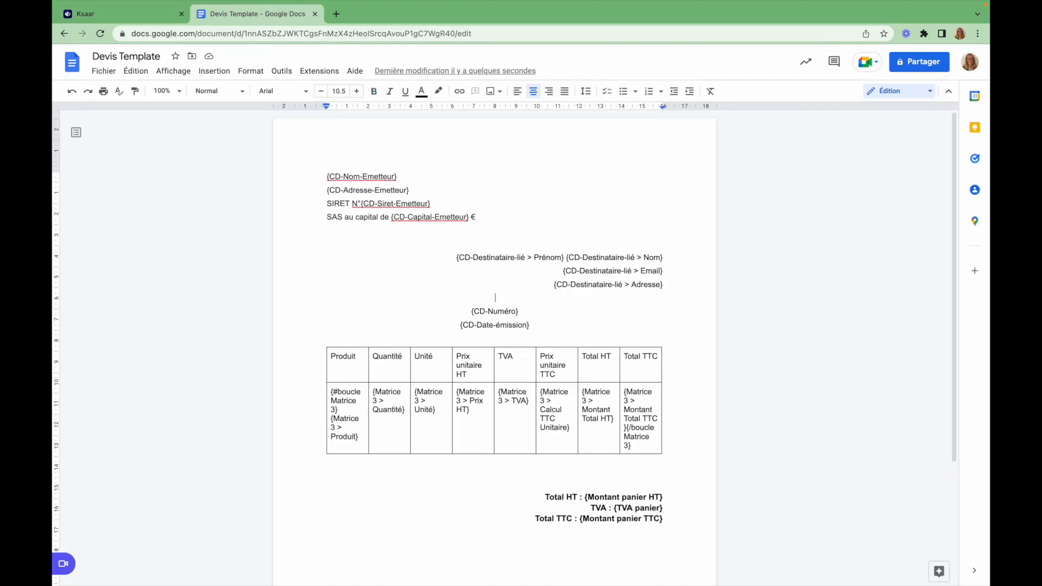
pyautogui.press('Return')
pyautogui.hotkey('ctrl', 'v')
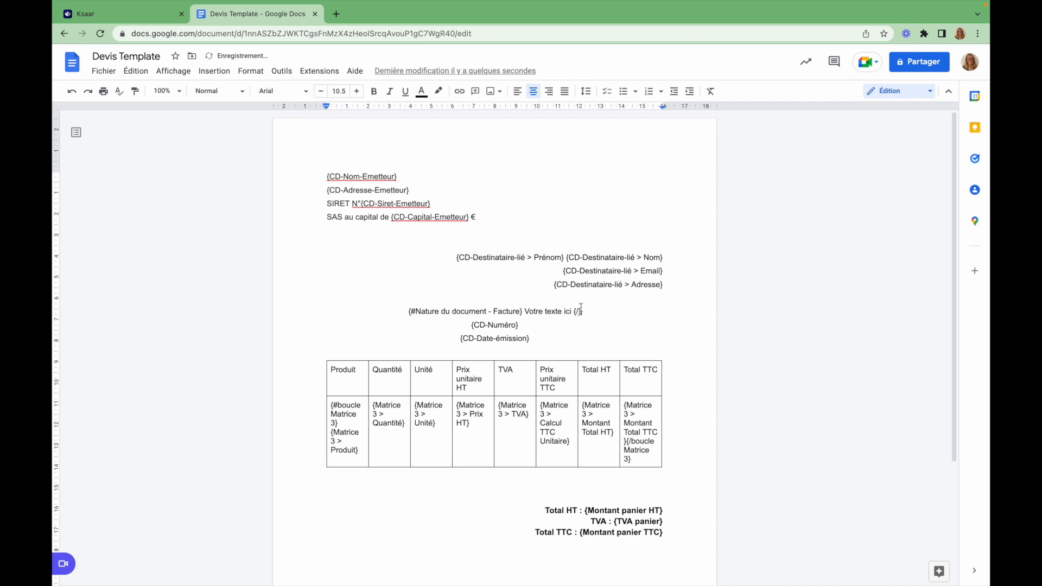
pyautogui.moveTo(574, 311); pyautogui.dragTo(525, 307)
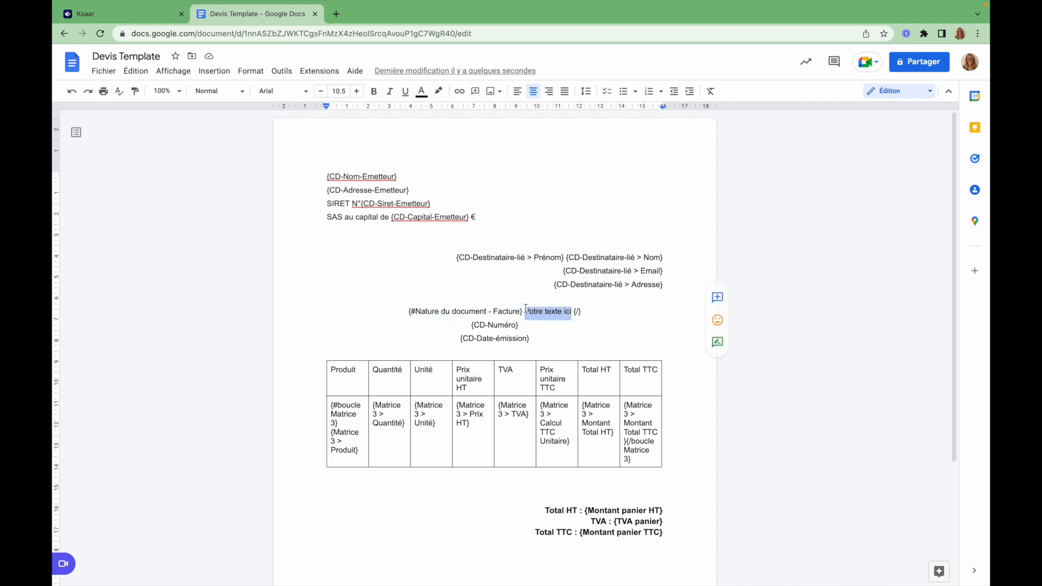
pyautogui.write('Facture')
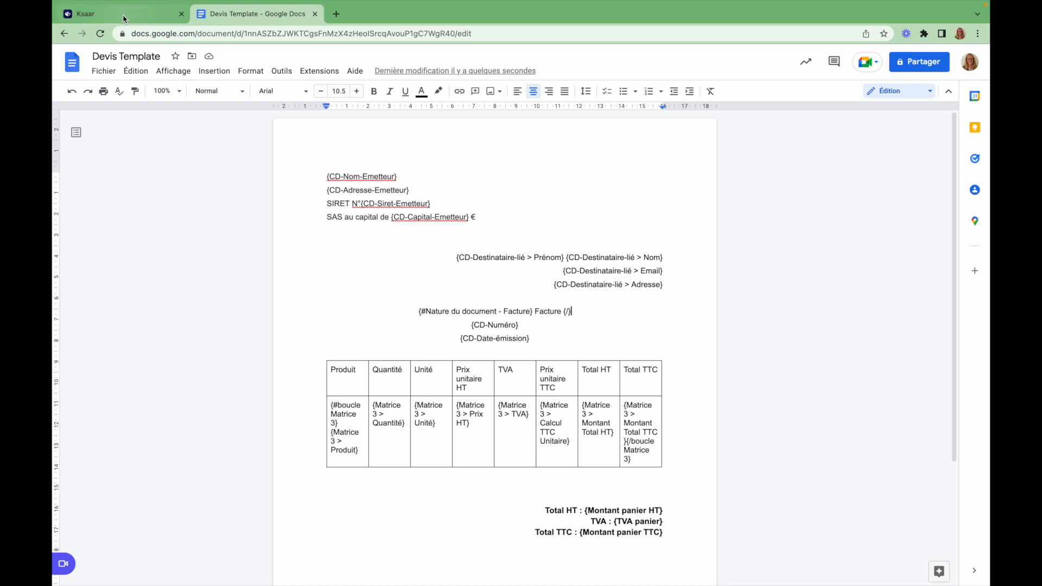
pyautogui.click(86, 14)
# Add conditional block 'Nature du document - devis' testing CD-Devis-Facture Égal à DEVIS
pyautogui.click(518, 325)
pyautogui.moveTo(255, 283); pyautogui.dragTo(110, 273)
pyautogui.write('Na')
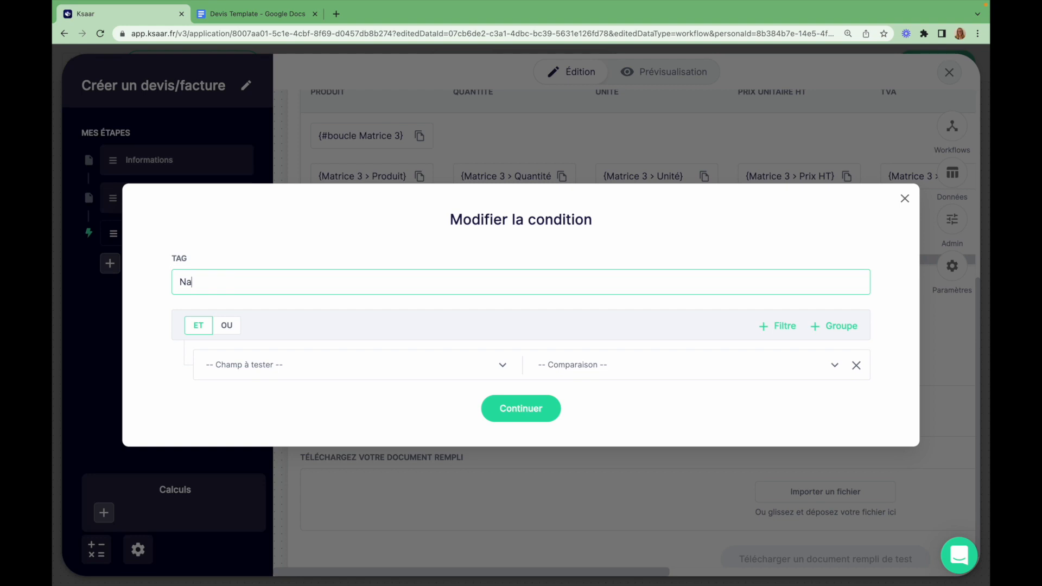
pyautogui.write('ture du document - devis')
pyautogui.click(254, 365)
pyautogui.write('dev')
pyautogui.click(257, 474)
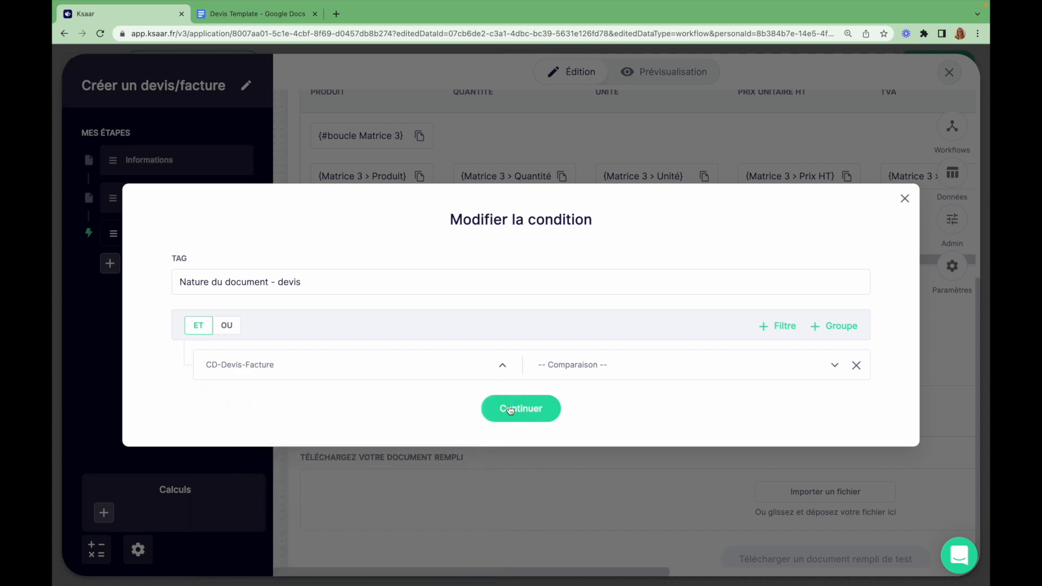
pyautogui.click(578, 383)
pyautogui.click(557, 467)
pyautogui.click(705, 371)
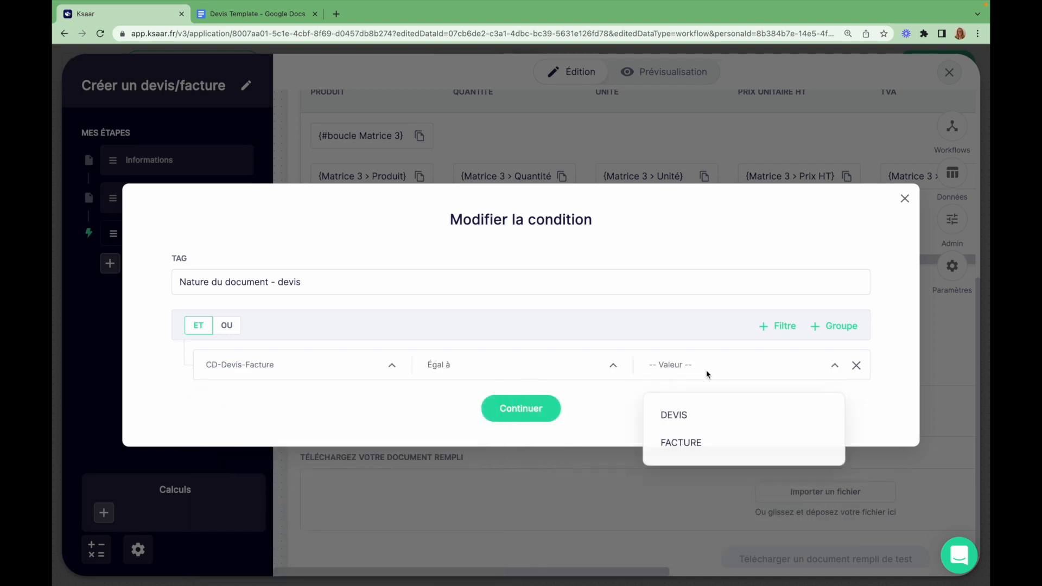
pyautogui.click(686, 418)
pyautogui.click(503, 408)
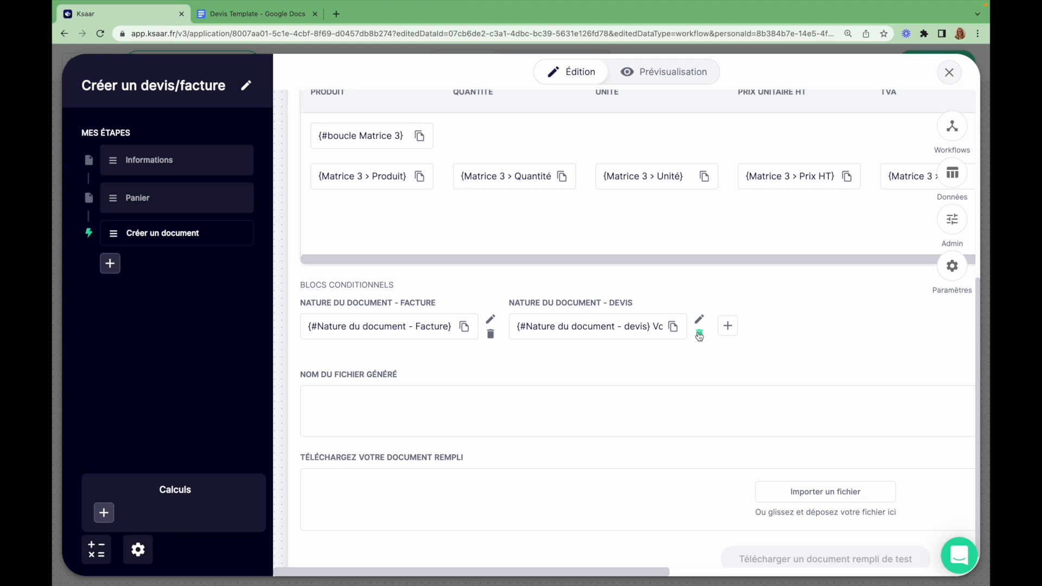
# Paste the devis block tag on a new line under the Facture block, with 'Devis' as its text
pyautogui.click(672, 326)
pyautogui.click(259, 13)
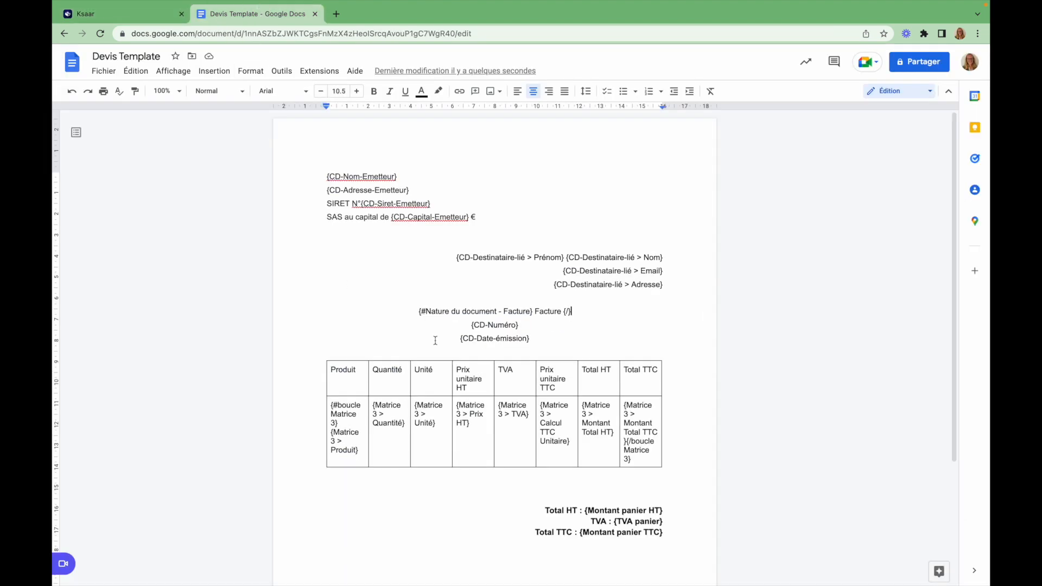
pyautogui.press('Return')
pyautogui.press('super+v')
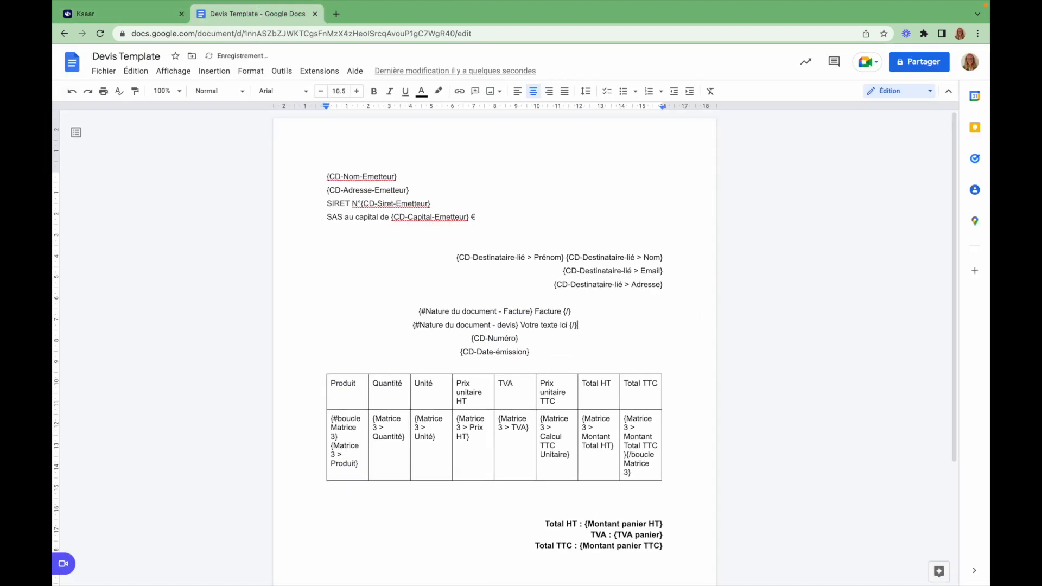
pyautogui.moveTo(569, 326); pyautogui.dragTo(522, 322)
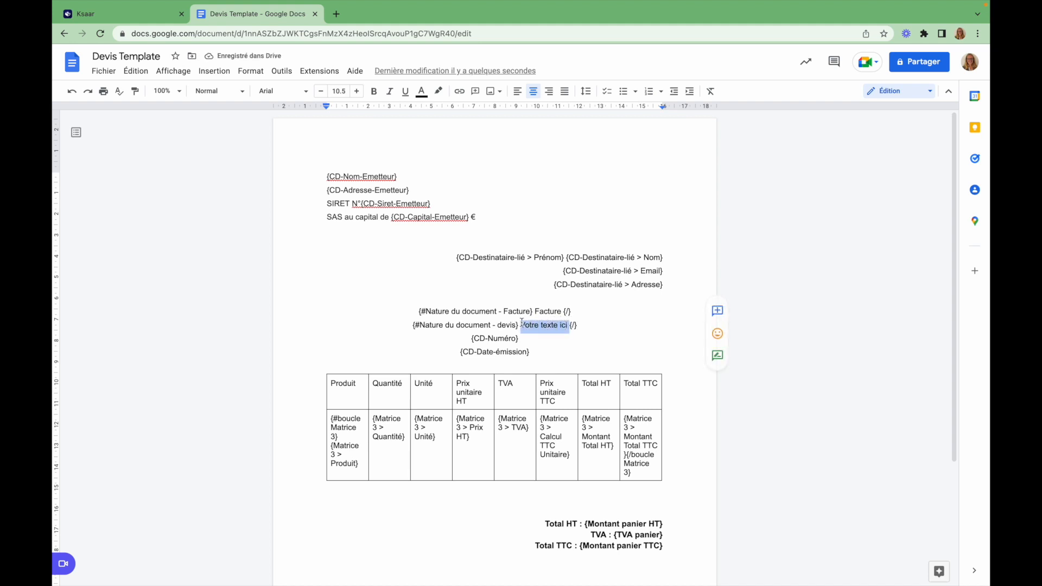
pyautogui.write('Devis')
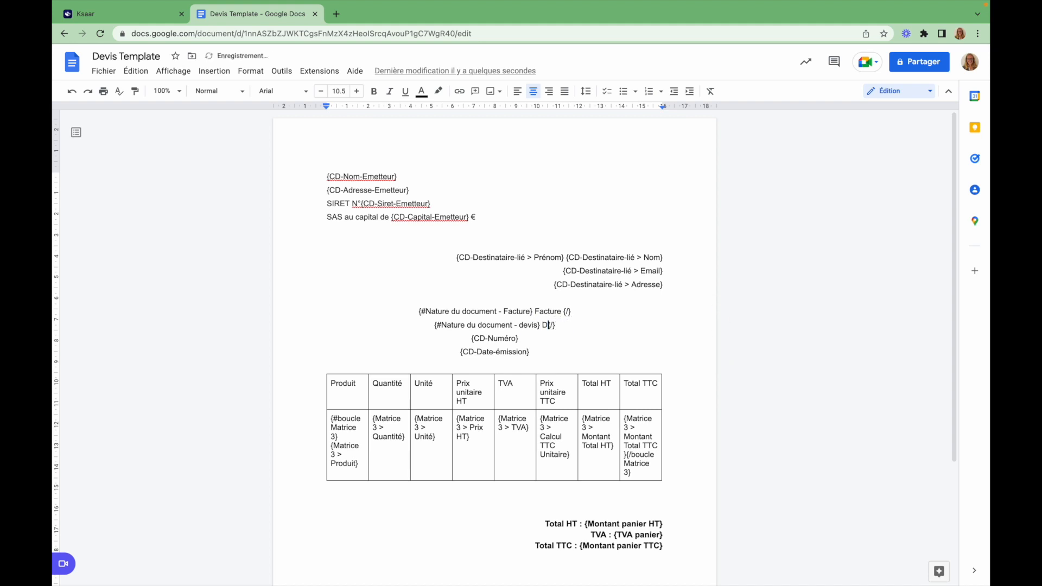
pyautogui.click(535, 298)
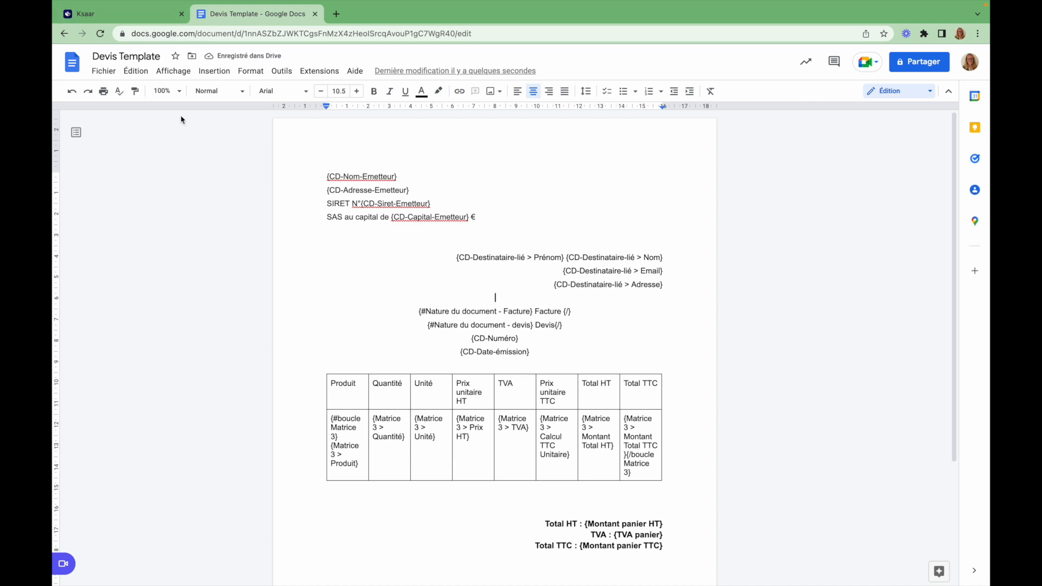
# Download the template as a Microsoft Word (.docx) file and return to the Ksaar tab
pyautogui.click(95, 72)
pyautogui.moveTo(225, 189)
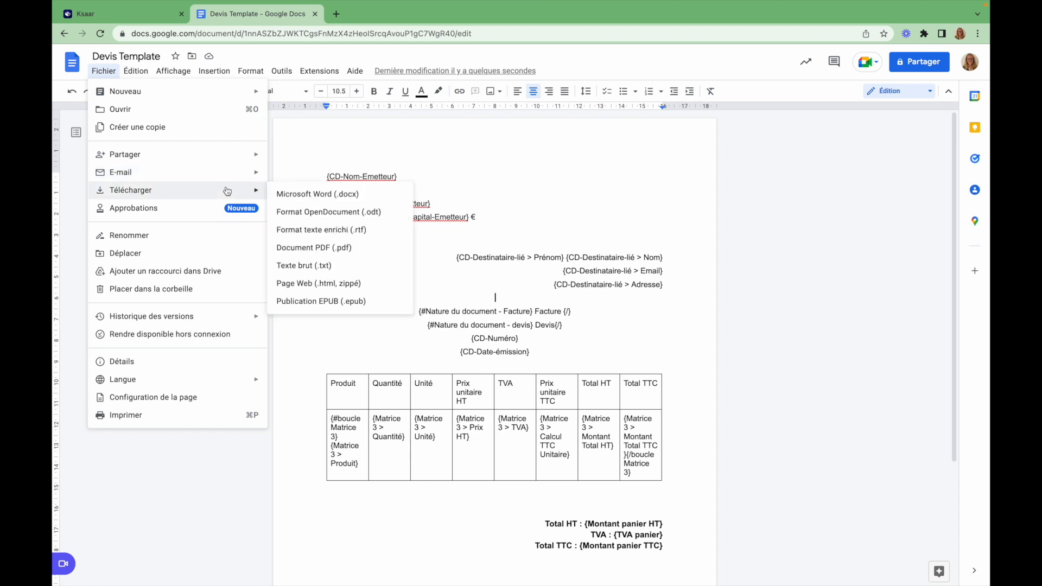
pyautogui.click(347, 203)
pyautogui.press('super+1')
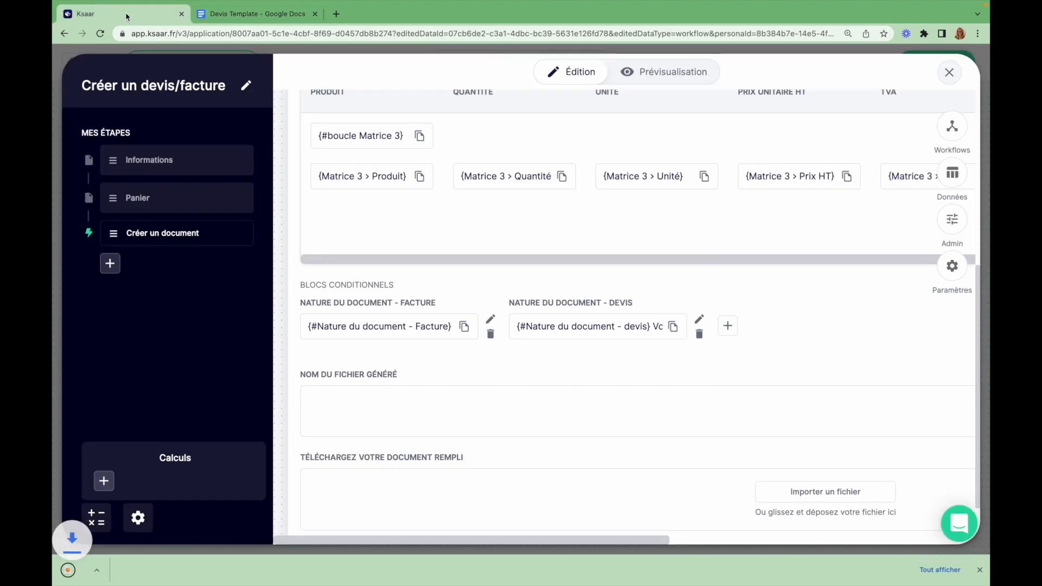
# Enter 'Création de document' as the generated file's name
pyautogui.scroll(-1, 582, 387)
pyautogui.click(413, 365)
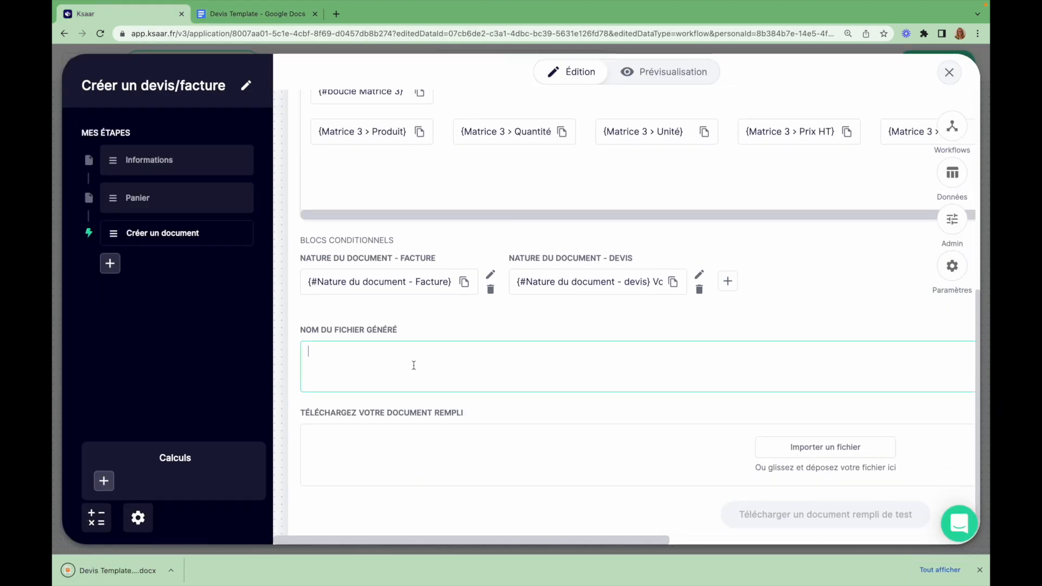
pyautogui.write('Créatiop')
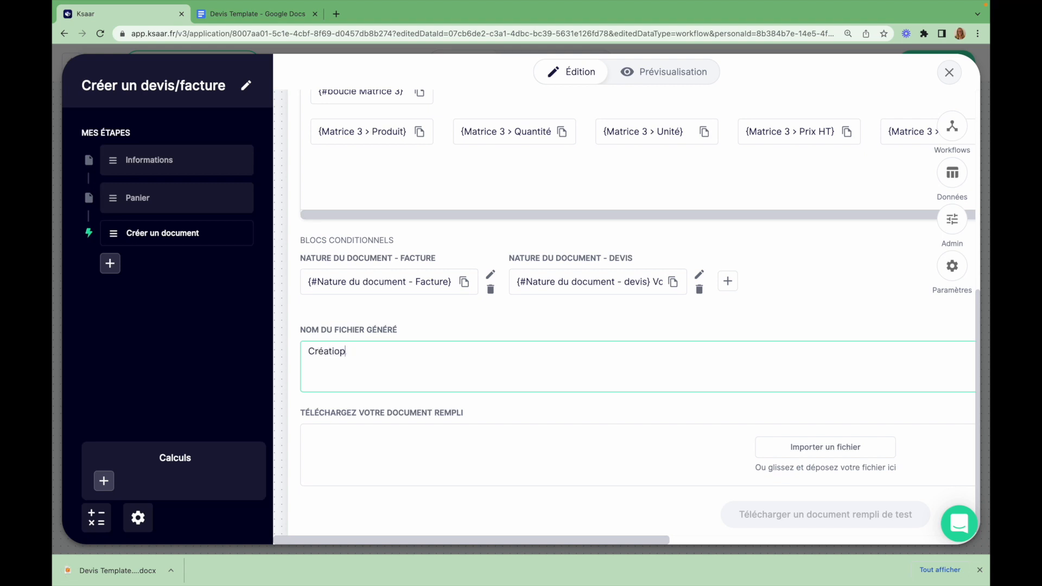
pyautogui.write(' de document')
# Upload Devis Template (1).docx as the template and download a filled test document
pyautogui.hscroll(5, 668, 480)
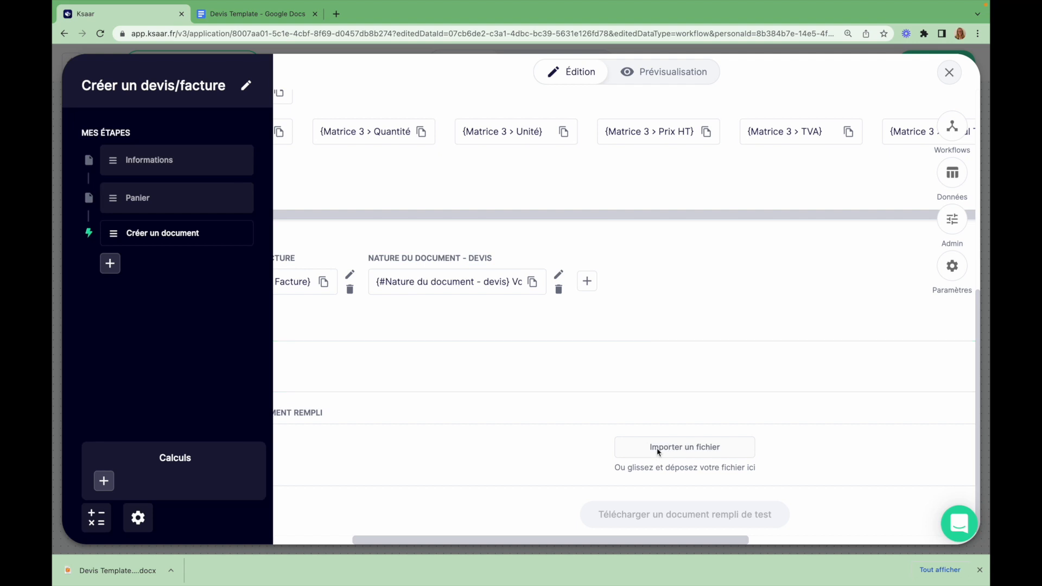
pyautogui.click(631, 450)
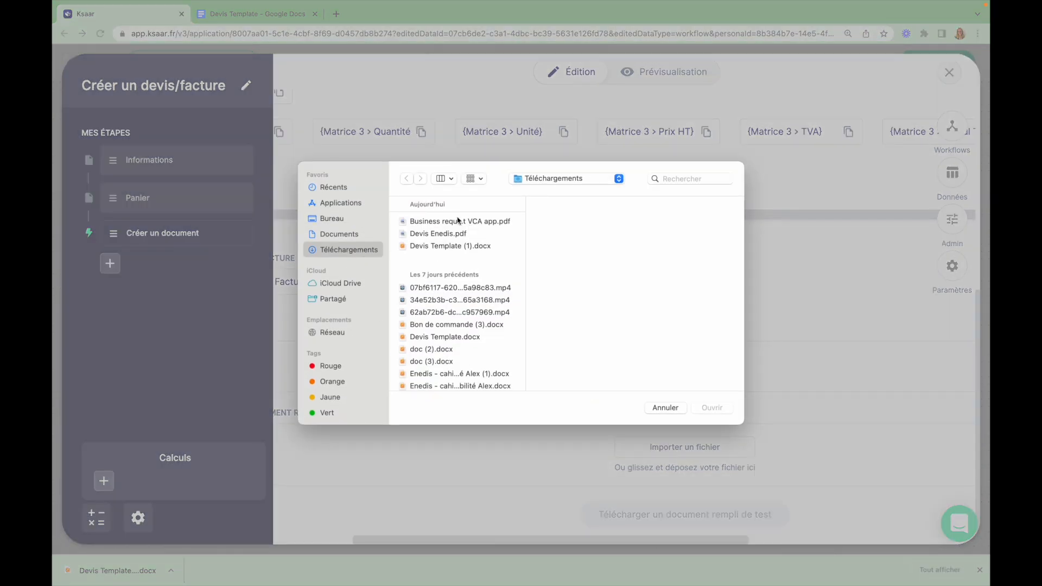
pyautogui.click(456, 246)
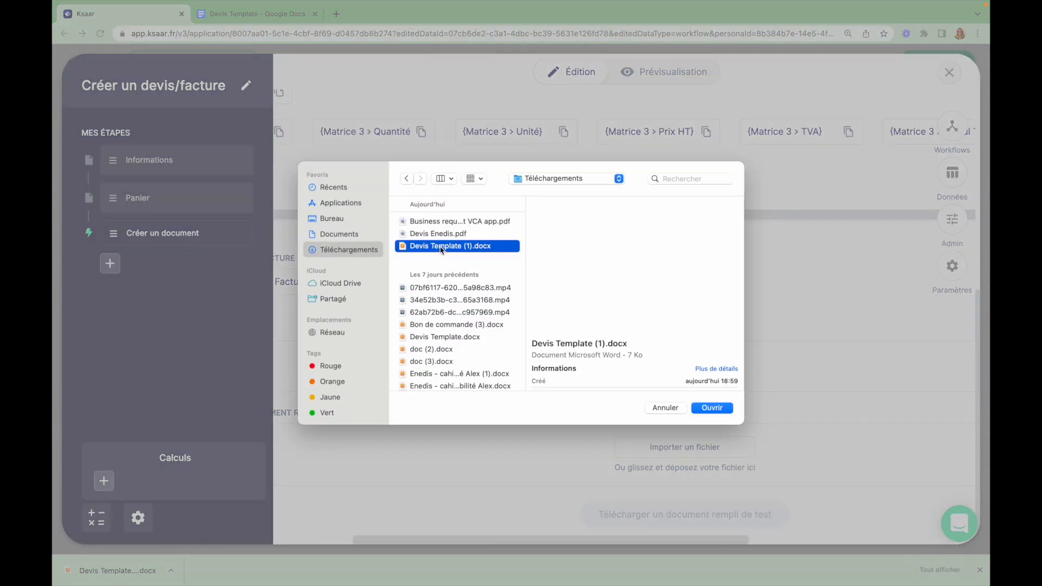
pyautogui.click(717, 408)
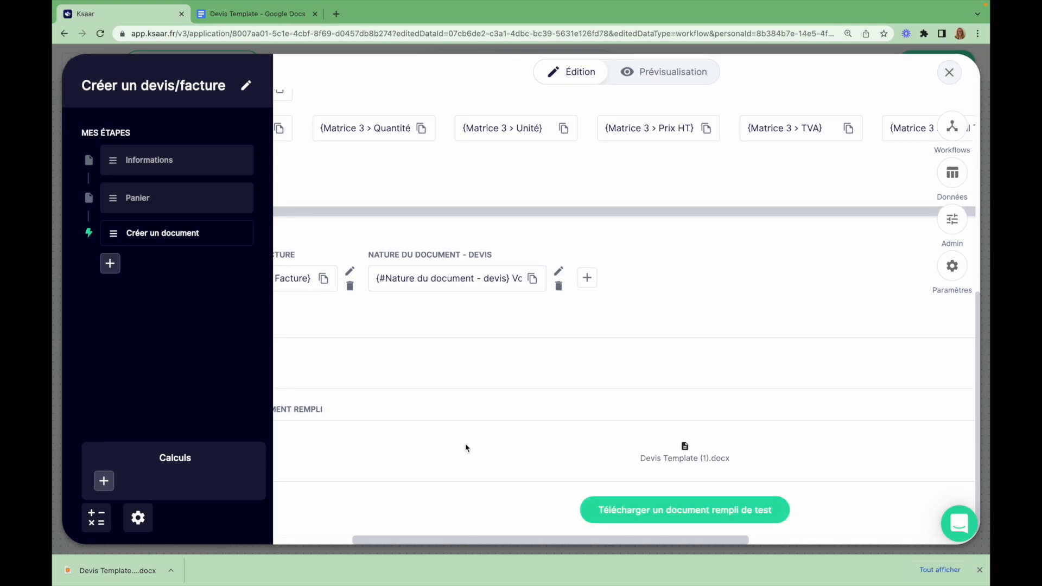
pyautogui.click(663, 516)
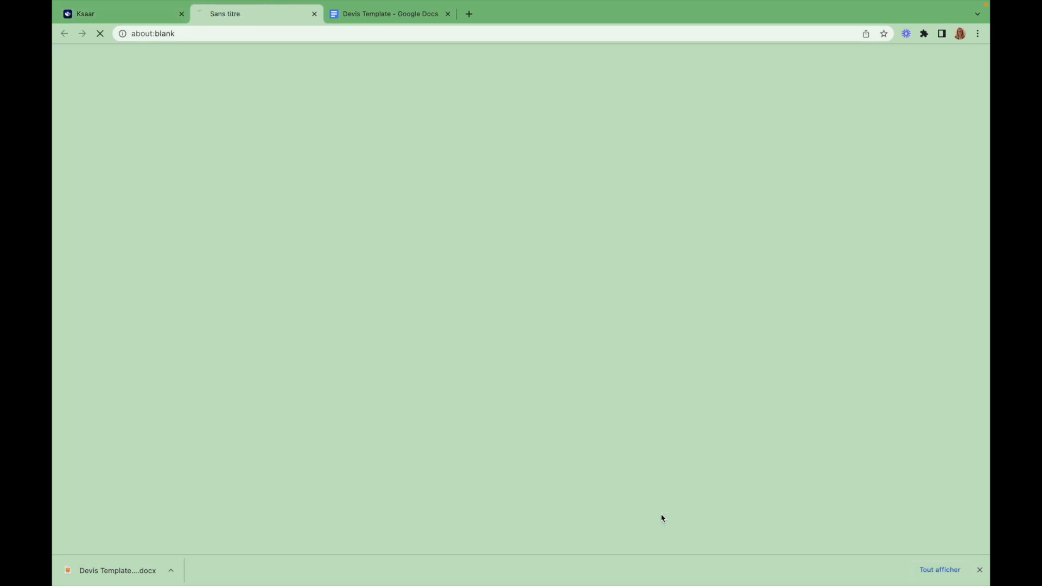
# Open the downloaded test .docx in Pages and scroll through it to check the filled values
pyautogui.click(114, 567)
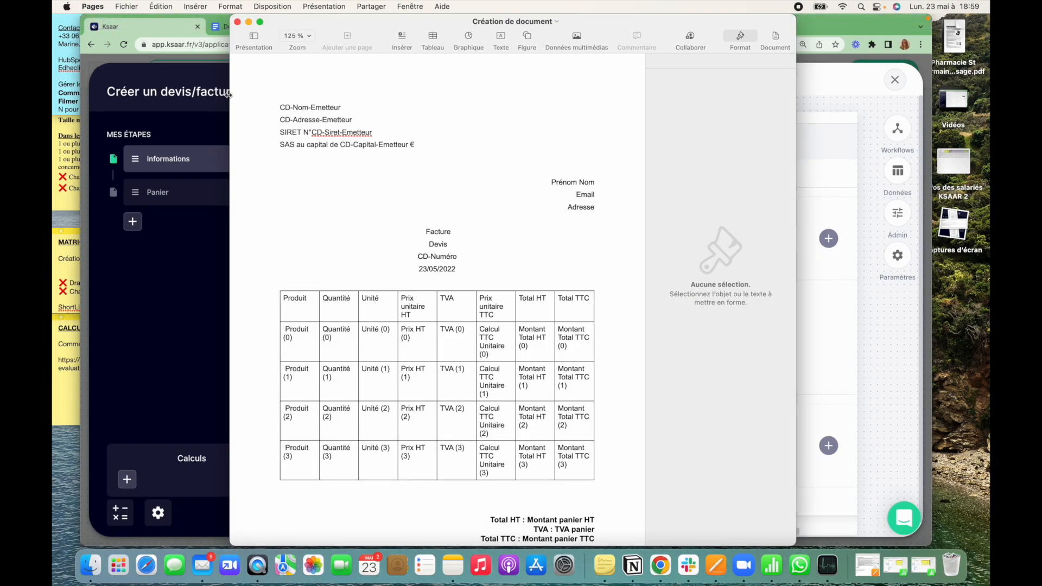
pyautogui.scroll(-5, 461, 440)
pyautogui.scroll(5, 458, 448)
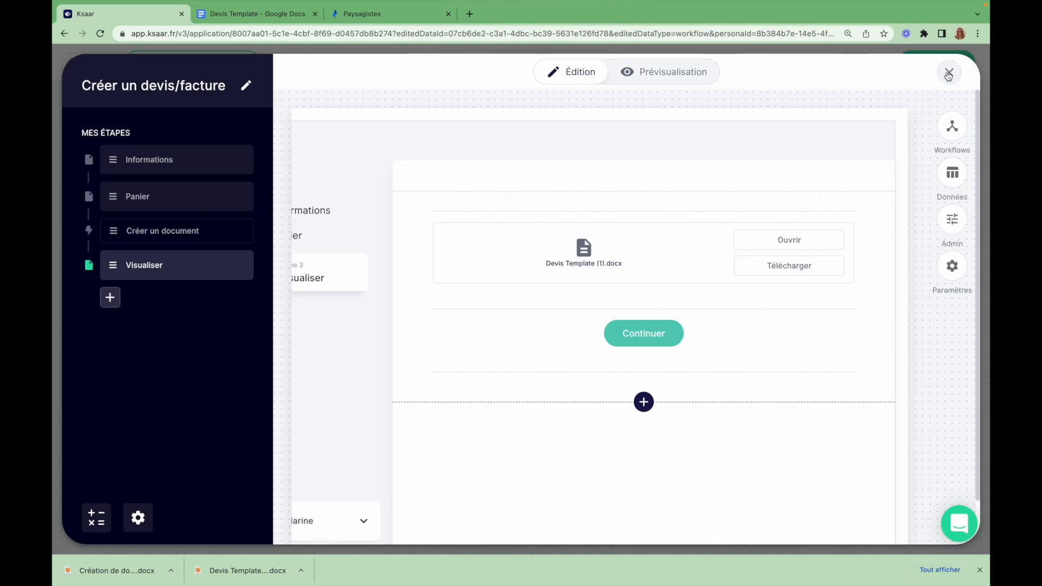
# Close the workflow editor and copy the app's share link
pyautogui.click(949, 74)
pyautogui.click(722, 64)
pyautogui.click(815, 272)
# In the Paysagistes app, open the Devis/facture page and start a new quote
pyautogui.click(374, 13)
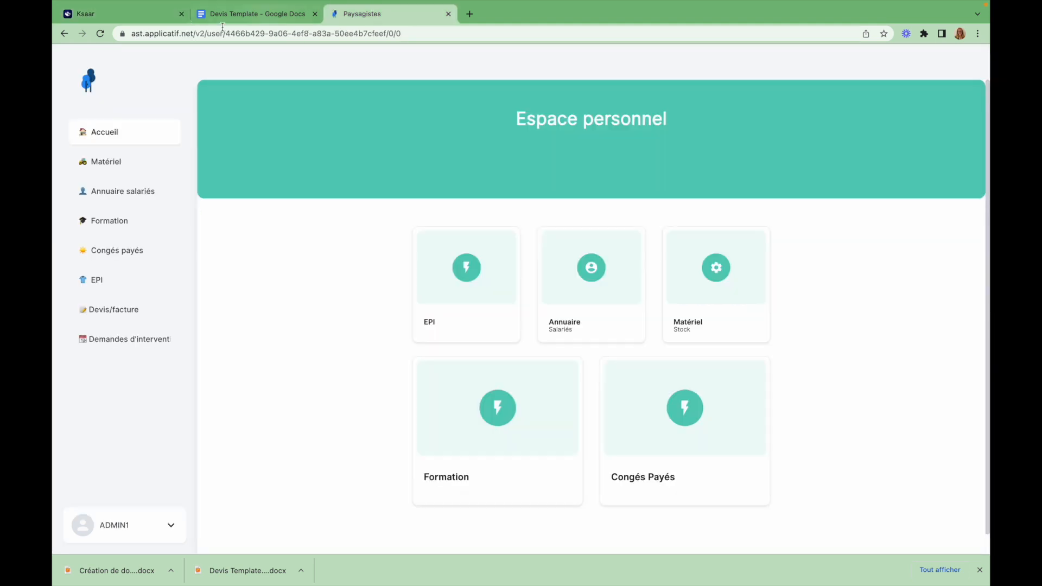
pyautogui.click(113, 314)
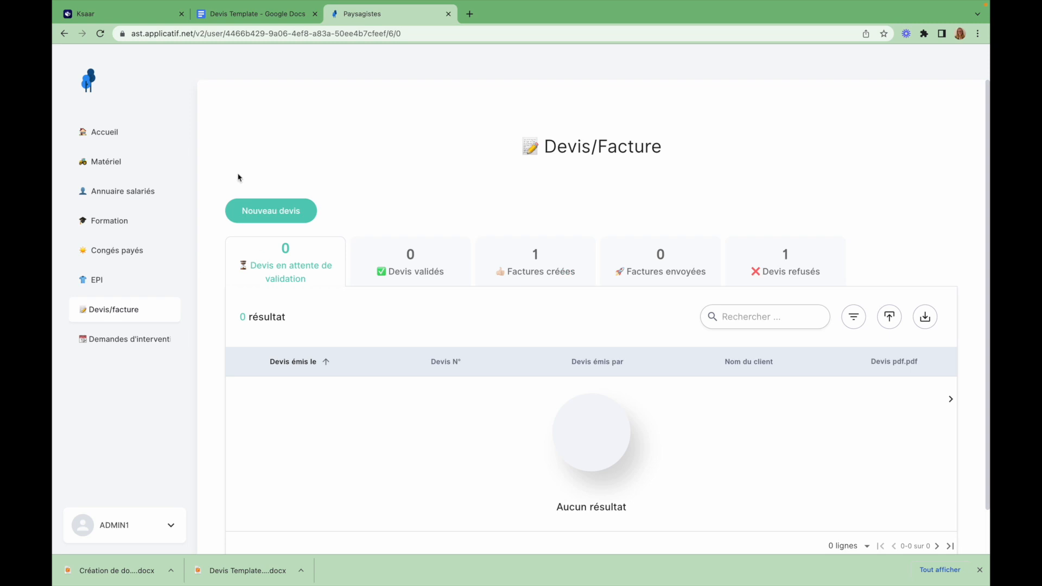
pyautogui.click(270, 214)
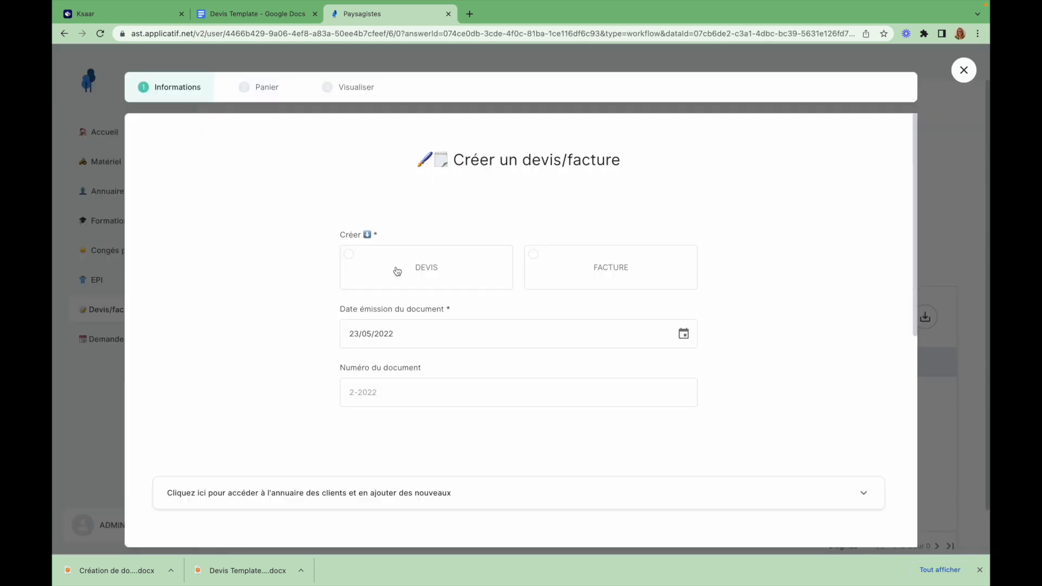
# Choose DEVIS and fill the issuer's company name, suggested address, SIRET and share capital 14367843
pyautogui.click(397, 272)
pyautogui.scroll(-4, 467, 335)
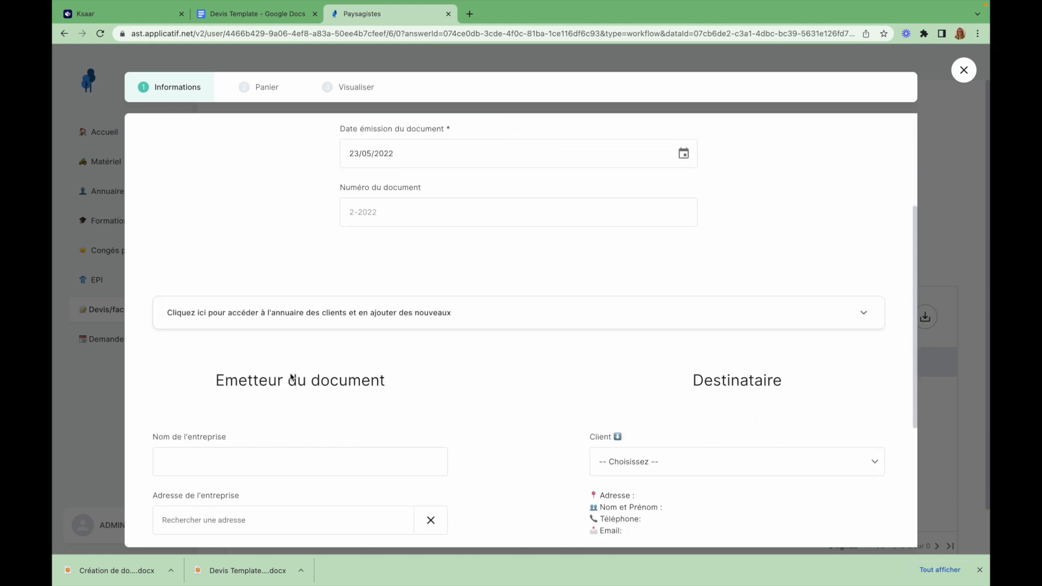
pyautogui.scroll(-3, 291, 377)
pyautogui.click(187, 275)
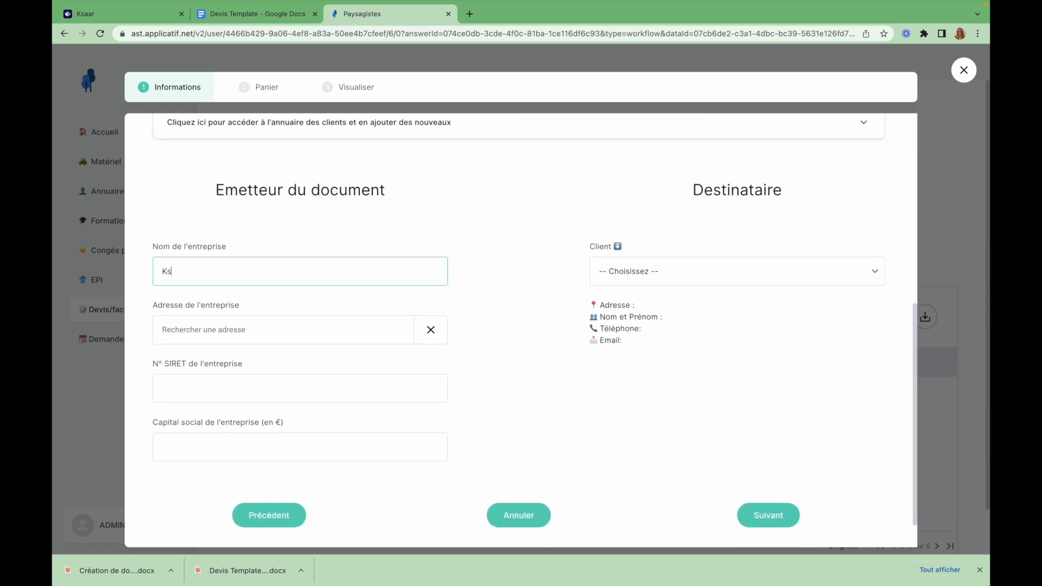
pyautogui.click(242, 330)
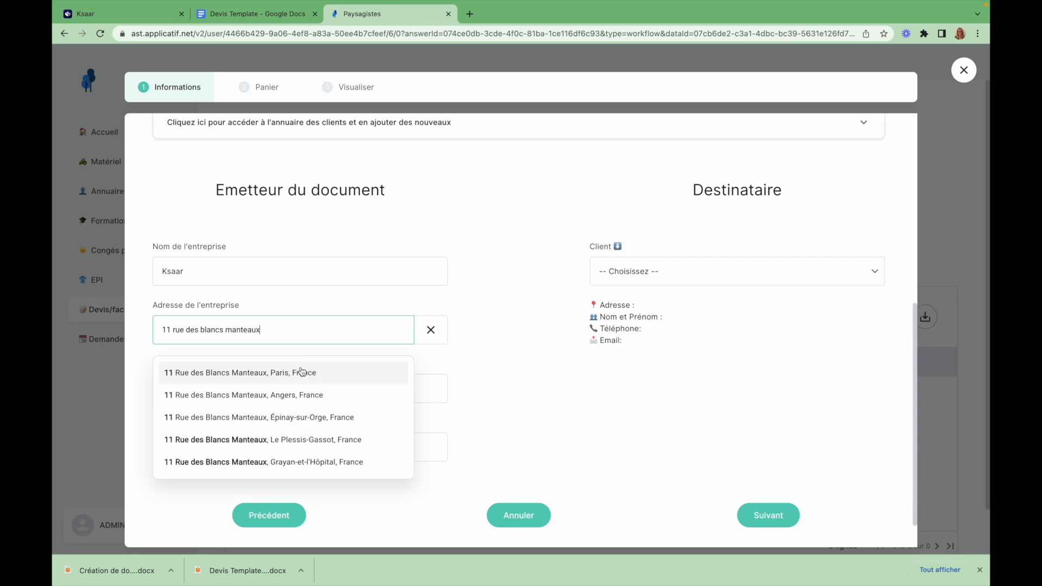
pyautogui.click(299, 372)
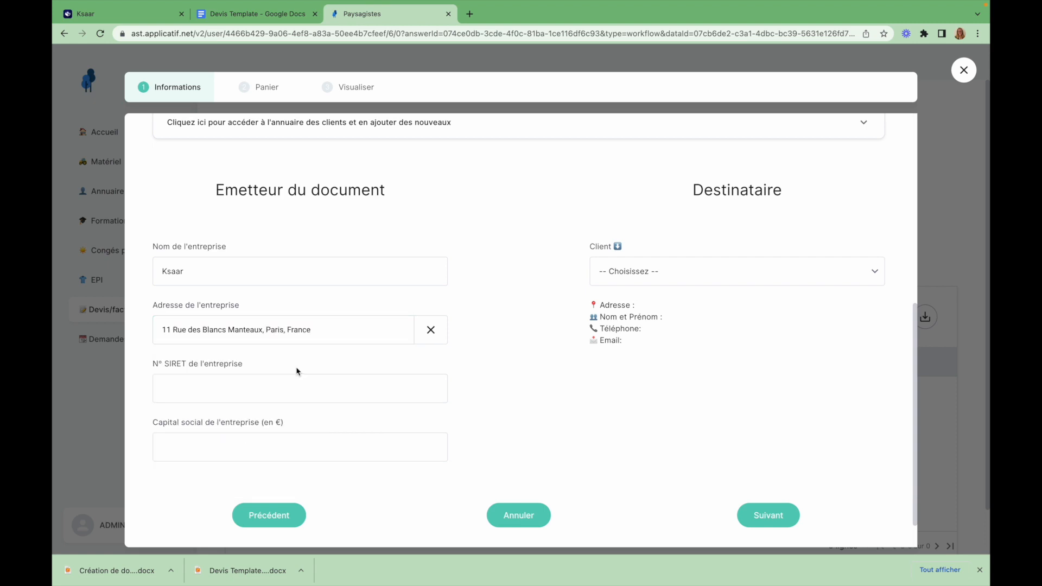
pyautogui.click(204, 386)
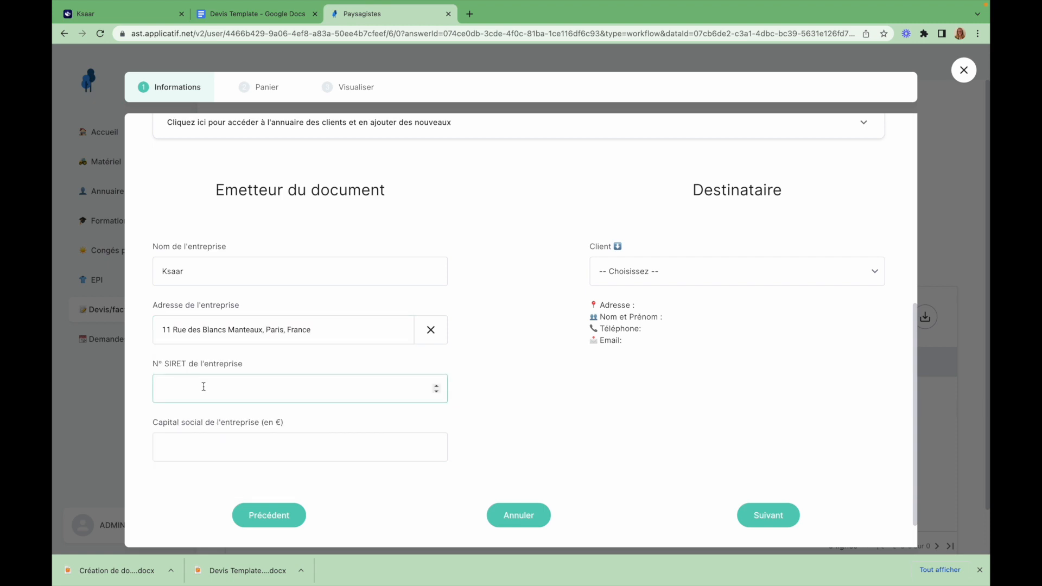
pyautogui.click(234, 447)
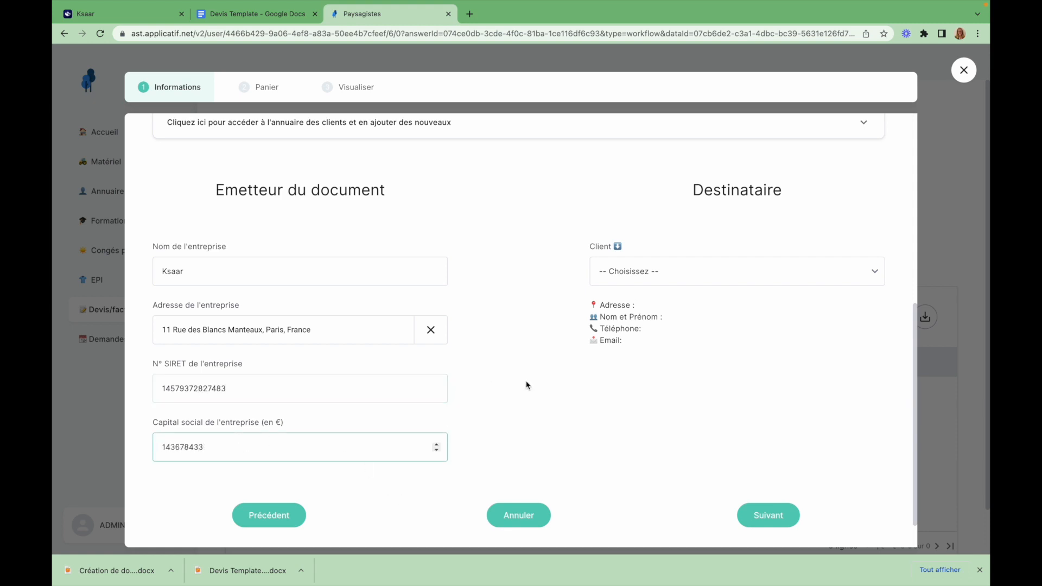
# Pick the test client as recipient and continue to the Panier step
pyautogui.click(549, 363)
pyautogui.click(689, 274)
pyautogui.click(659, 349)
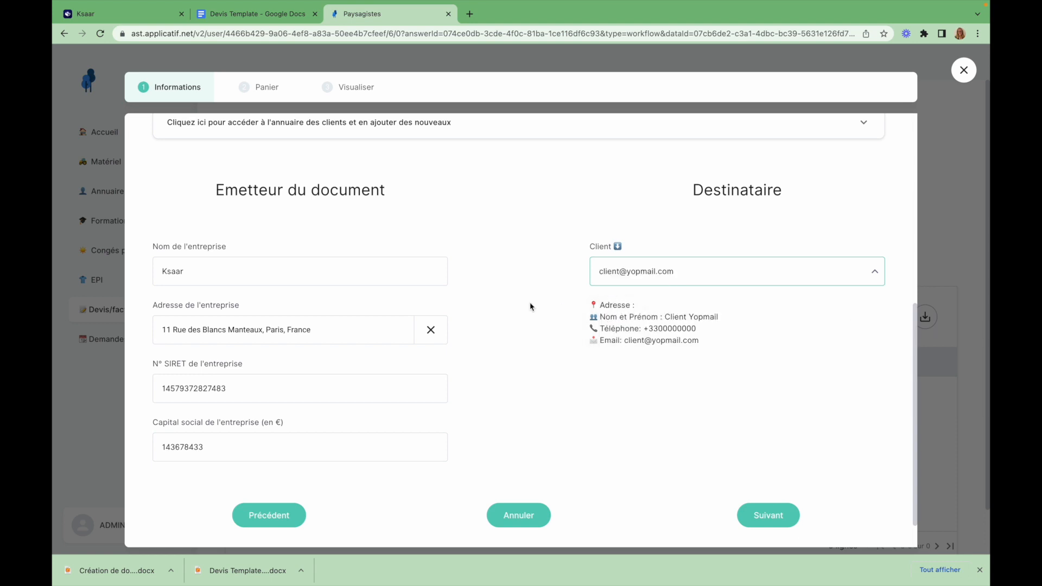
pyautogui.click(773, 519)
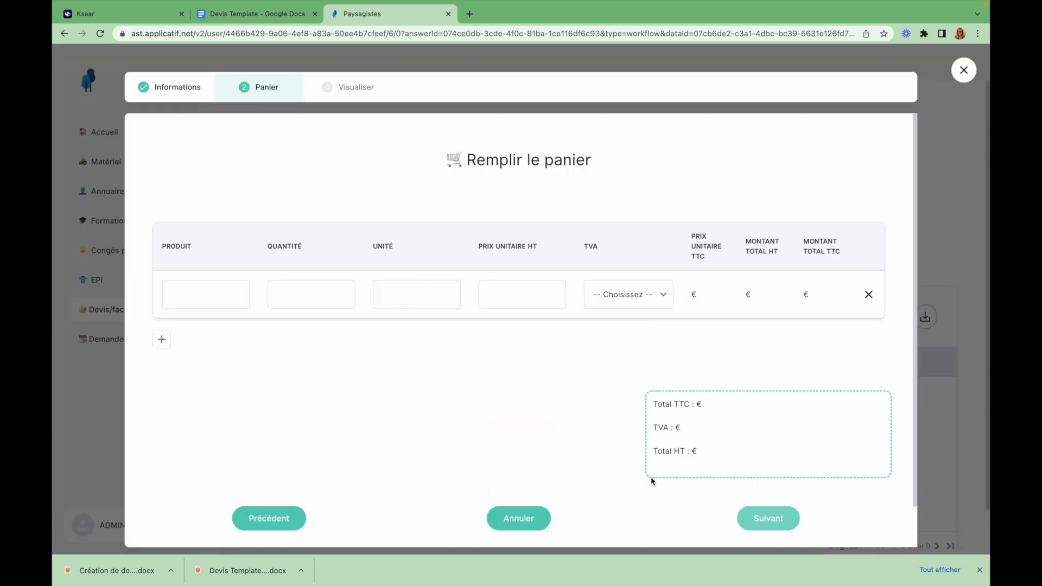
# Fill the cart line with product name, quantity 4, unit 'Unité', price 50 HT and 20% TVA
pyautogui.click(210, 292)
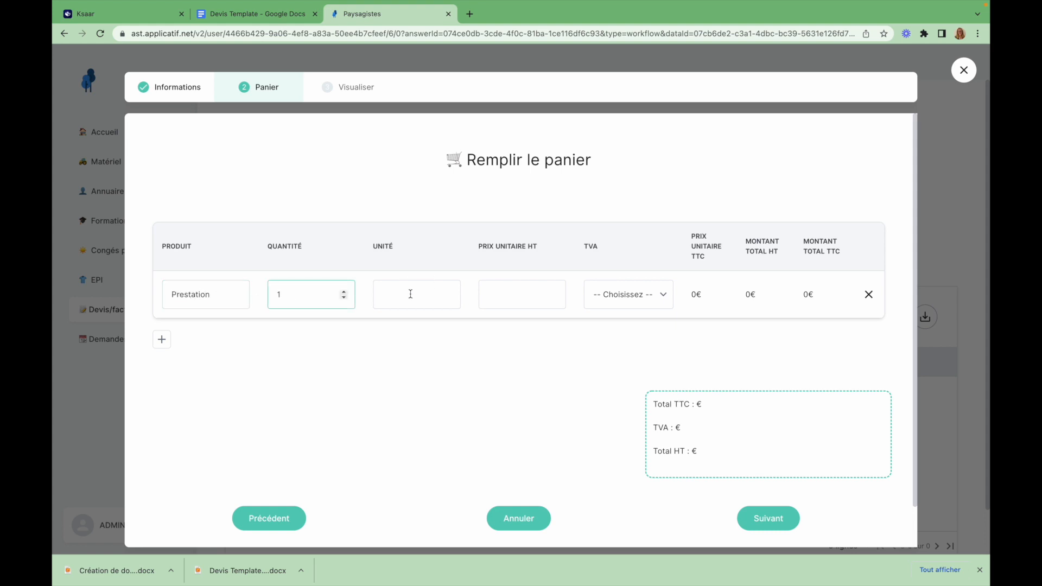
pyautogui.click(207, 293)
pyautogui.doubleClick(207, 293)
pyautogui.press('BackSpace')
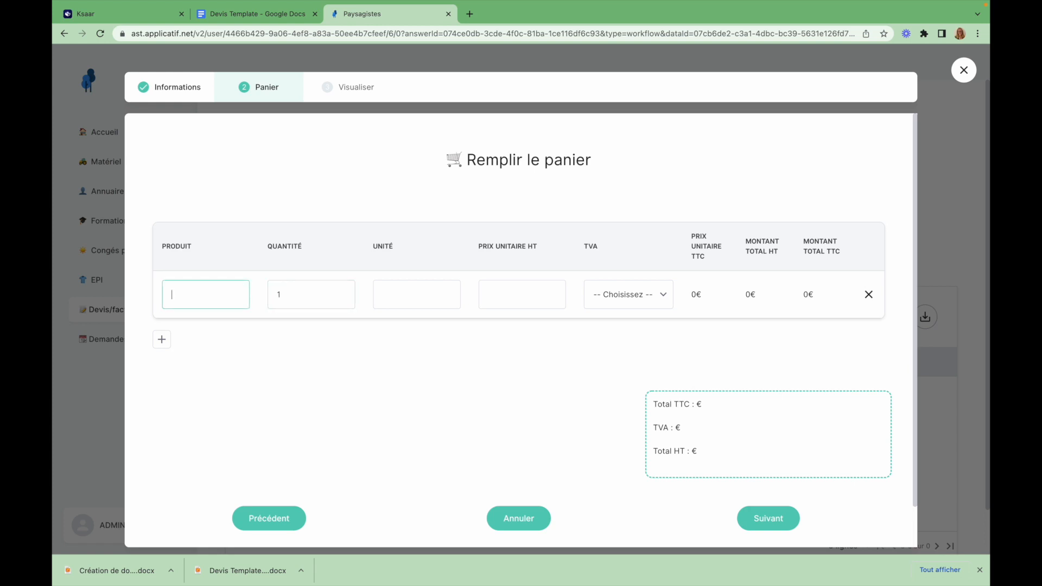
pyautogui.press('Tab')
pyautogui.click(422, 289)
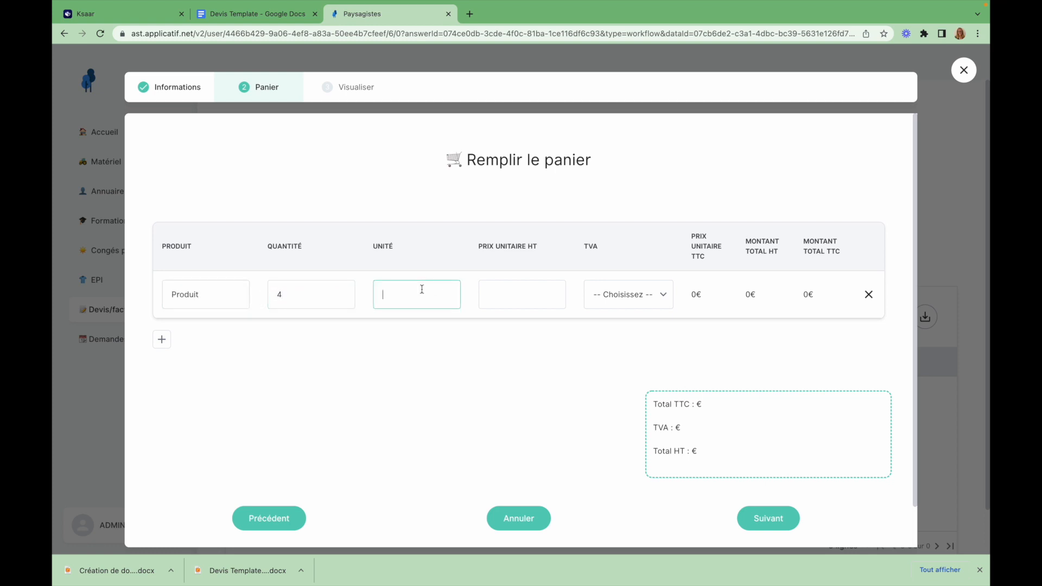
pyautogui.write('Unité')
pyautogui.click(524, 294)
pyautogui.click(642, 298)
pyautogui.click(586, 340)
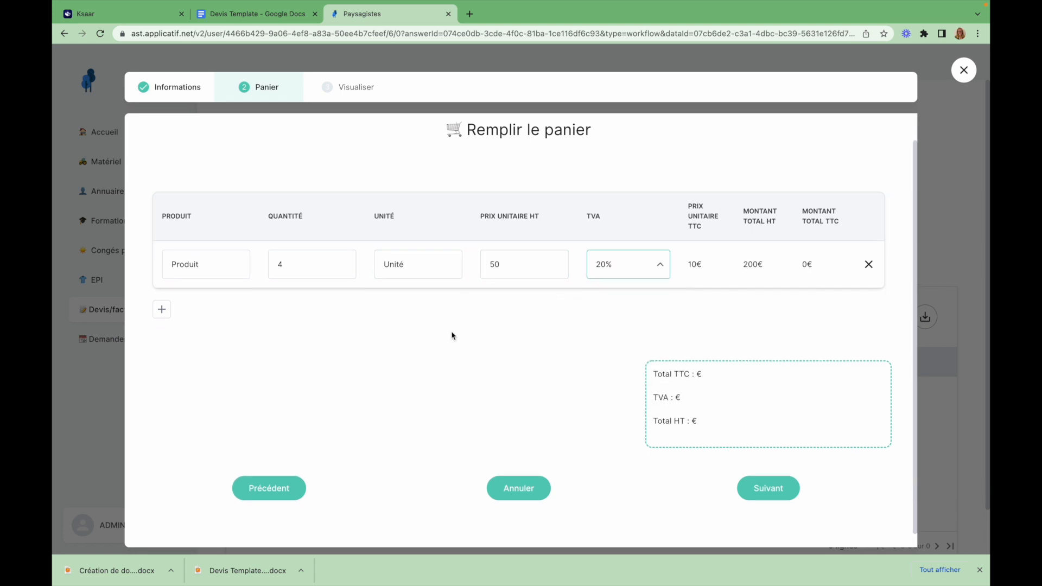
# Generate the quote, download it and open the resulting .docx
pyautogui.click(789, 517)
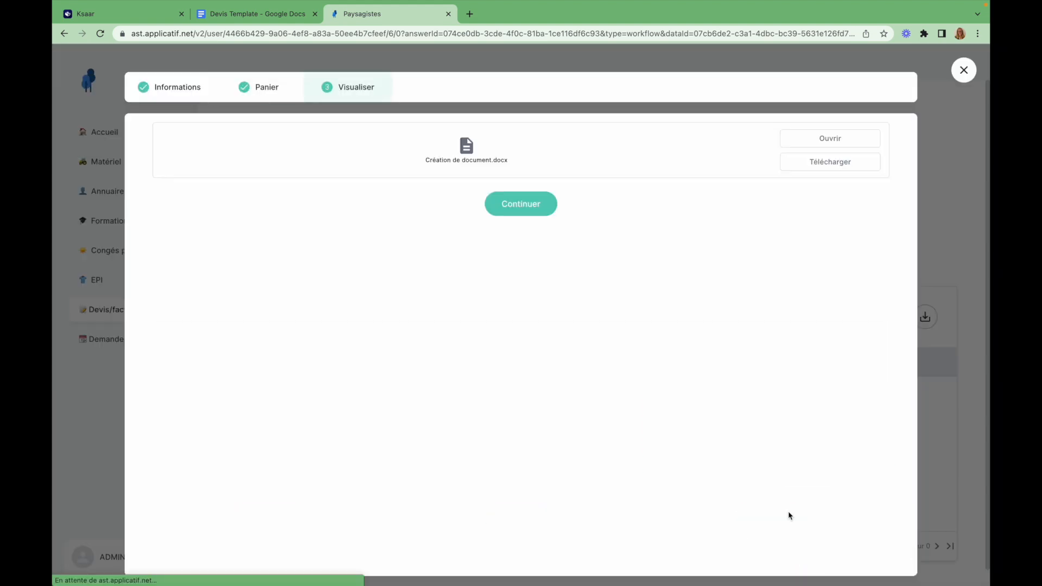
pyautogui.click(843, 158)
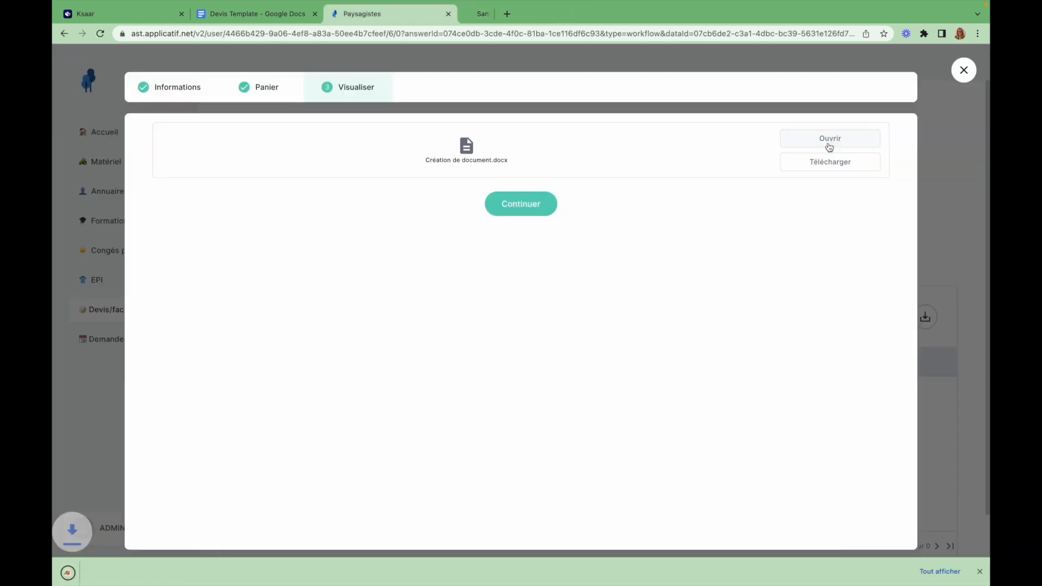
pyautogui.click(104, 570)
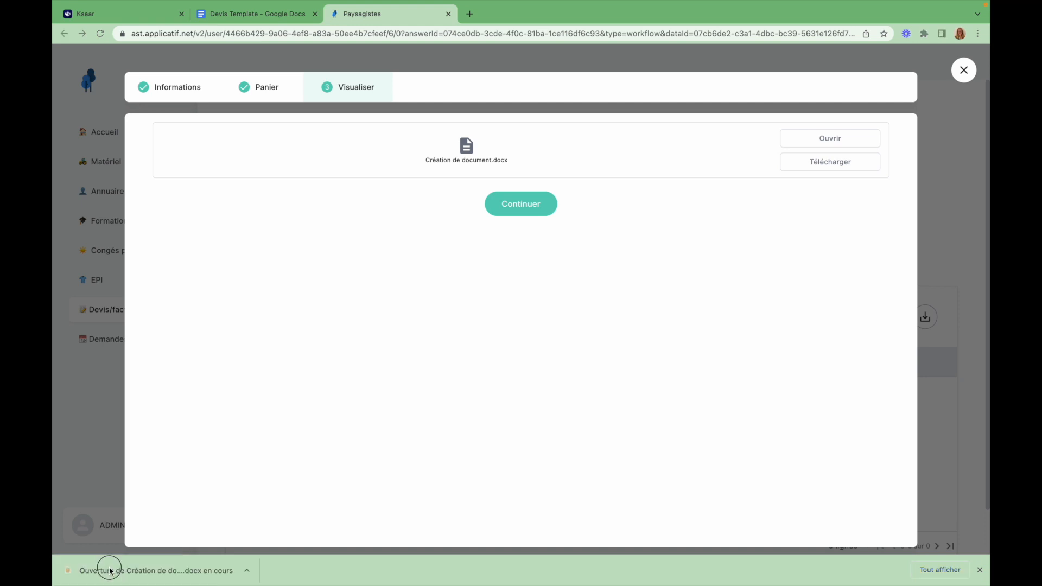